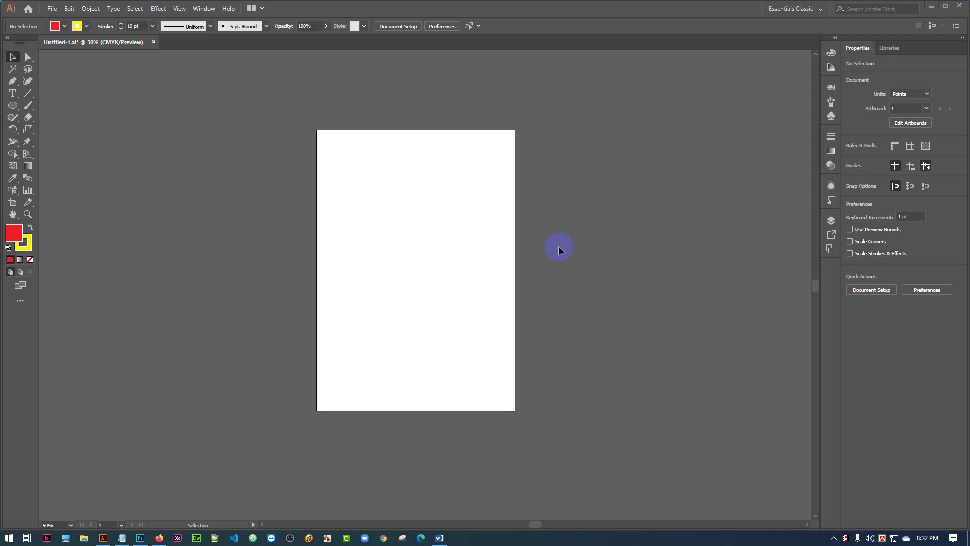
{"action": "left_click", "coordinate": [500, 377]}
{"action": "left_click", "coordinate": [28, 58]}
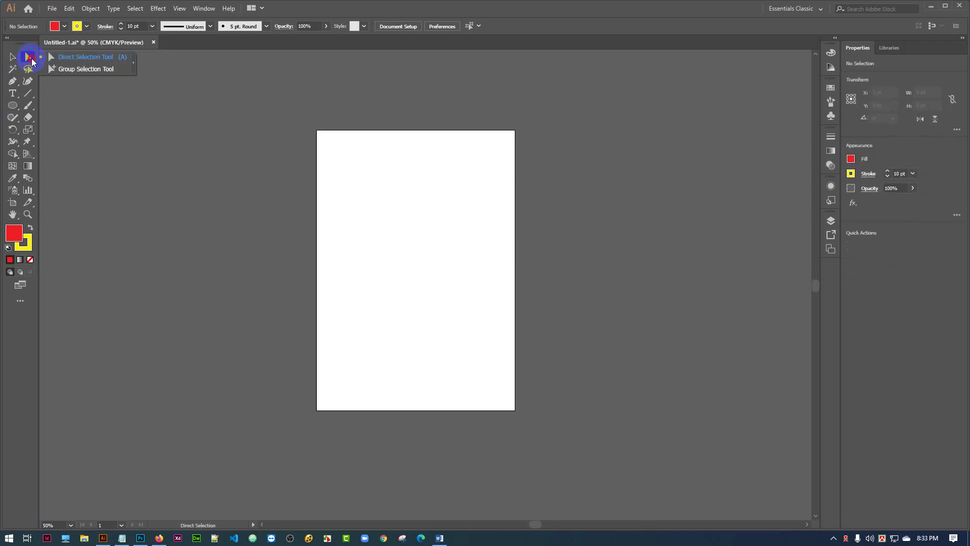
{"action": "mouse_move", "coordinate": [32, 61]}
{"action": "left_mouse_down"}
{"action": "mouse_move", "coordinate": [64, 60]}
{"action": "mouse_move", "coordinate": [73, 76]}
{"action": "mouse_move", "coordinate": [61, 62]}
{"action": "mouse_move", "coordinate": [110, 59]}
{"action": "mouse_move", "coordinate": [92, 71]}
{"action": "mouse_move", "coordinate": [27, 59]}
{"action": "mouse_move", "coordinate": [75, 64]}
{"action": "mouse_move", "coordinate": [87, 76]}
{"action": "mouse_move", "coordinate": [27, 59]}
{"action": "left_mouse_up"}
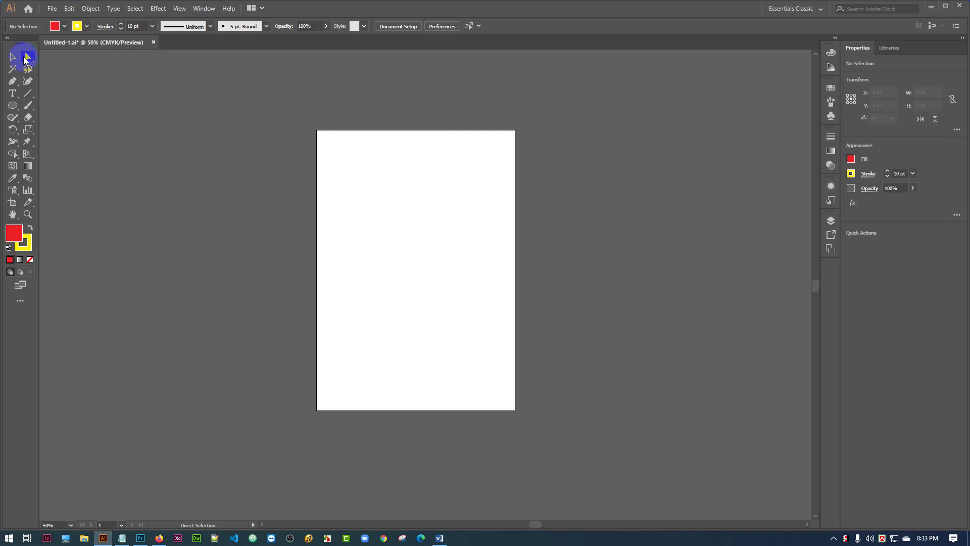
Draw a red rectangle about 380 by 368 pt beside the artboard and remove its yellow stroke
{"action": "left_click", "coordinate": [14, 106]}
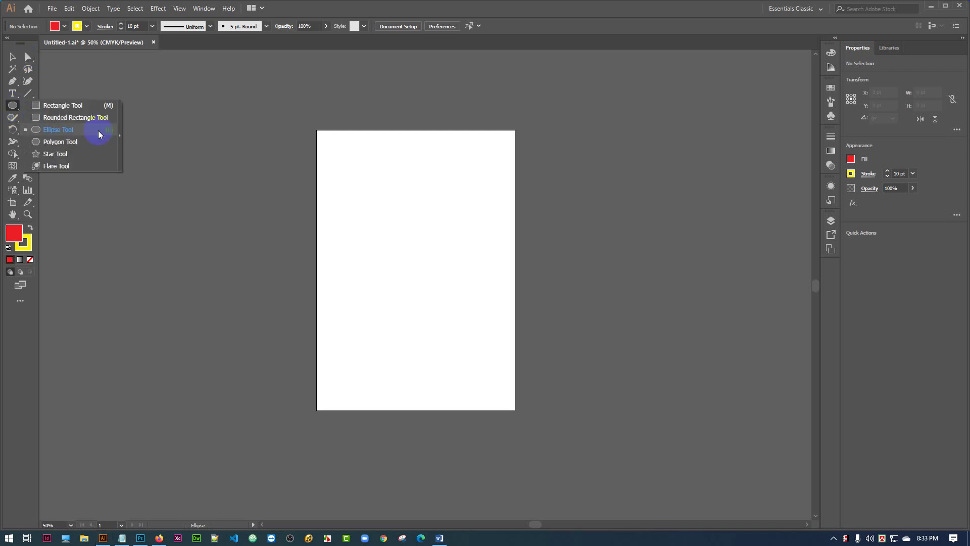
{"action": "left_click", "coordinate": [43, 105]}
{"action": "mouse_move", "coordinate": [105, 114]}
{"action": "left_mouse_down"}
{"action": "mouse_move", "coordinate": [215, 203]}
{"action": "mouse_move", "coordinate": [232, 237]}
{"action": "left_mouse_up"}
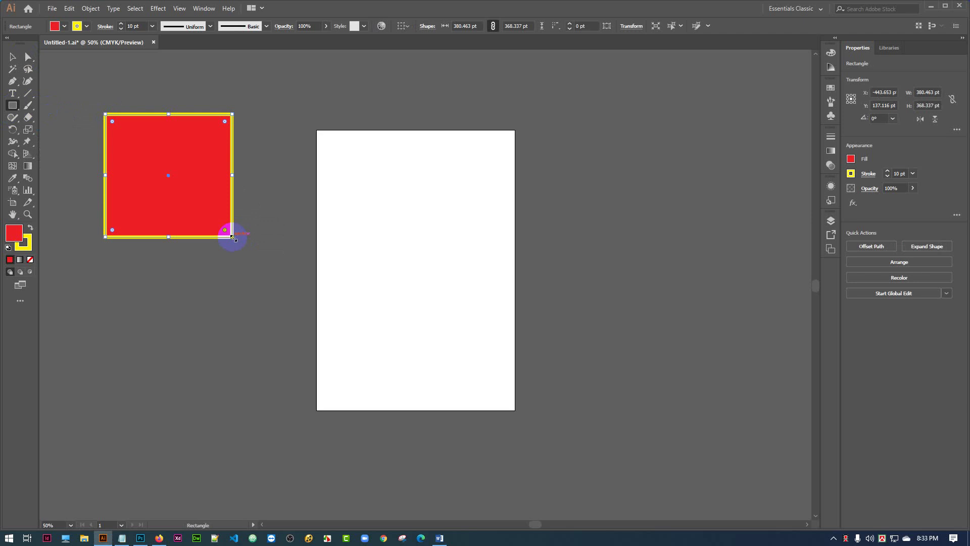
{"action": "left_click", "coordinate": [87, 26]}
{"action": "left_click", "coordinate": [6, 43]}
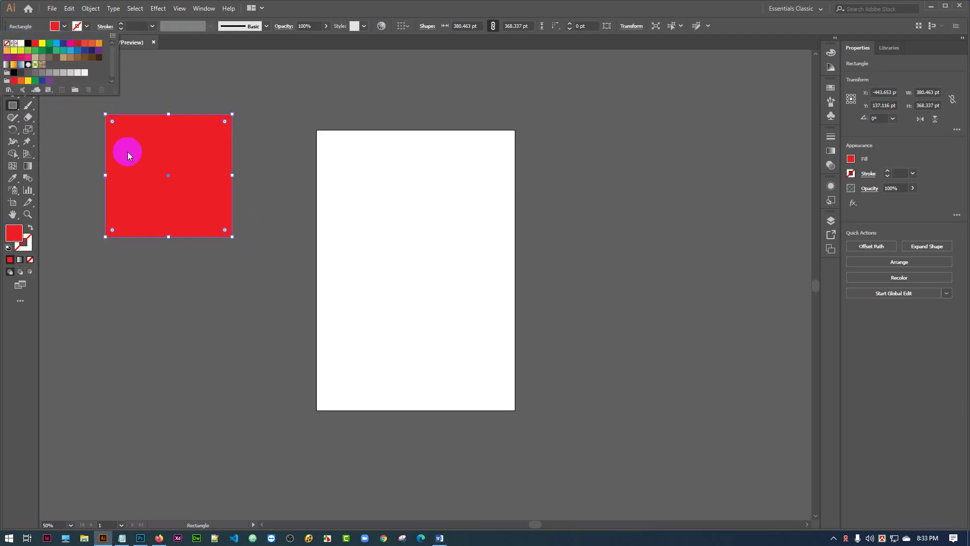
{"action": "left_click", "coordinate": [23, 371]}
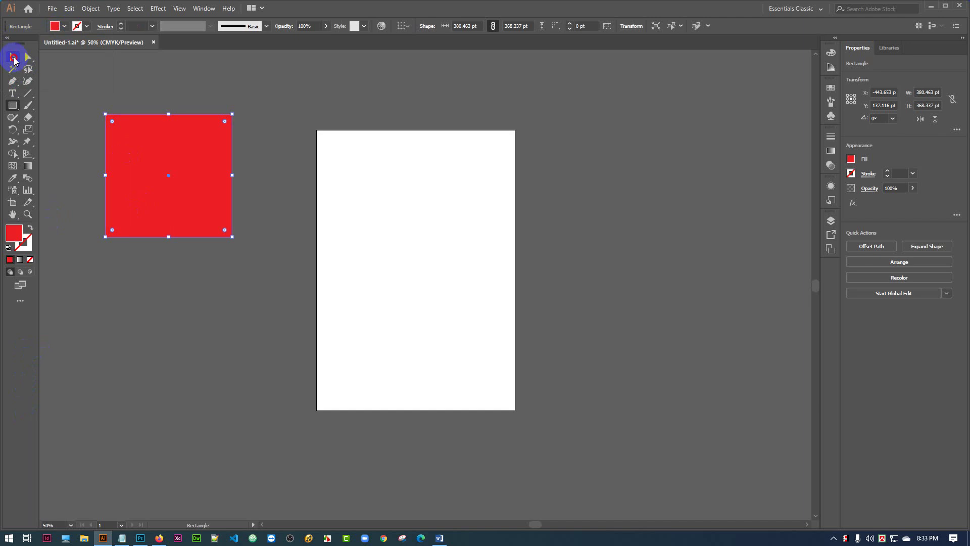
Move the whole rectangle down and closer to the artboard, to about X -301 pt, Y 305 pt
{"action": "left_click", "coordinate": [13, 56]}
{"action": "left_click_drag", "start_coordinate": [134, 162], "coordinate": [204, 208]}
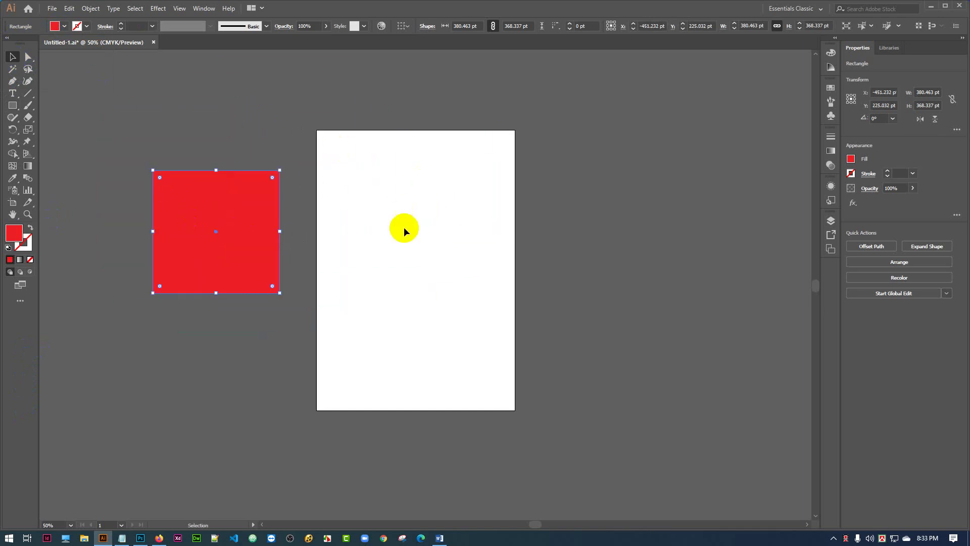
{"action": "left_click_drag", "start_coordinate": [258, 235], "coordinate": [341, 282]}
Resize the rectangle from its upper-right corner to a height of about 330 pt, keeping the width
{"action": "key", "text": "ctrl+plus"}
{"action": "key", "text": "ctrl+plus"}
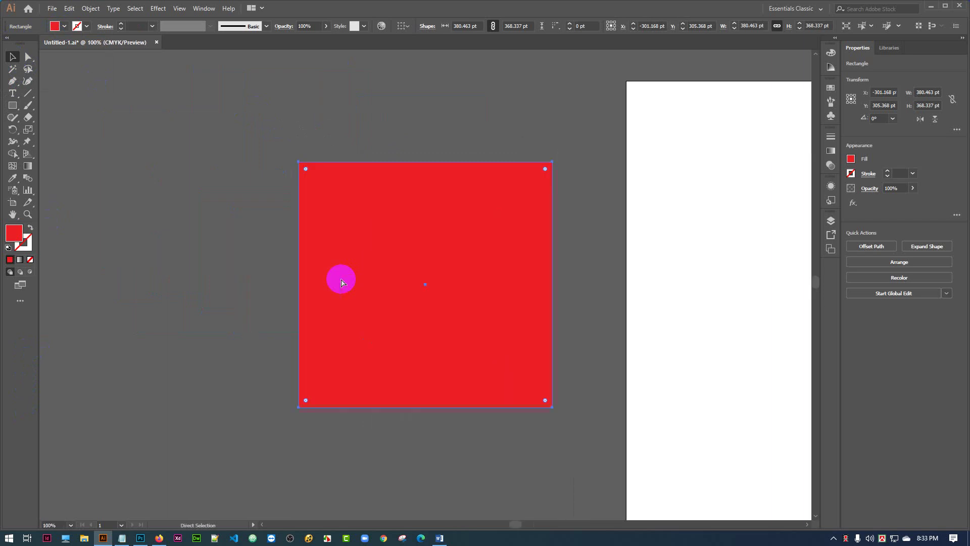
{"action": "left_click_drag", "start_coordinate": [374, 251], "coordinate": [298, 250]}
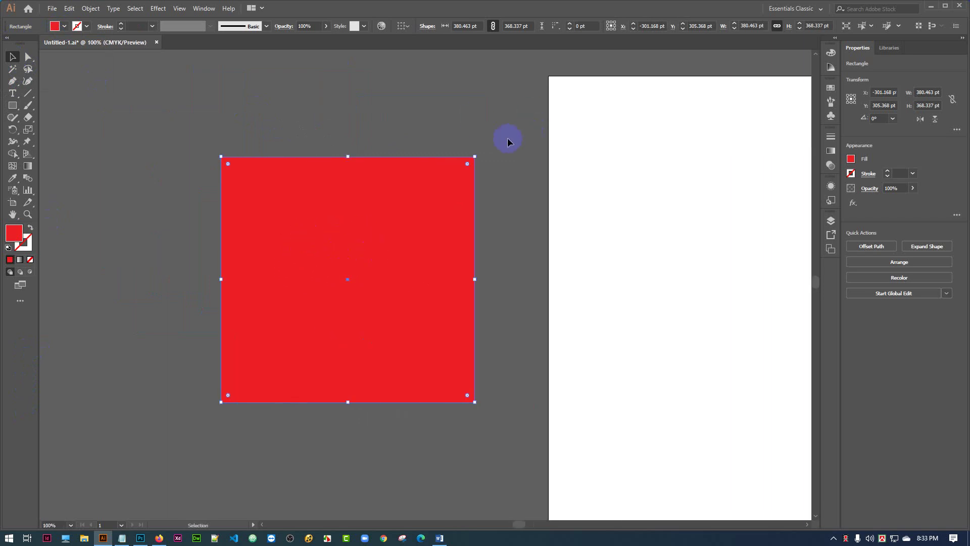
{"action": "left_click_drag", "start_coordinate": [475, 157], "coordinate": [474, 181]}
{"action": "left_click", "coordinate": [461, 210]}
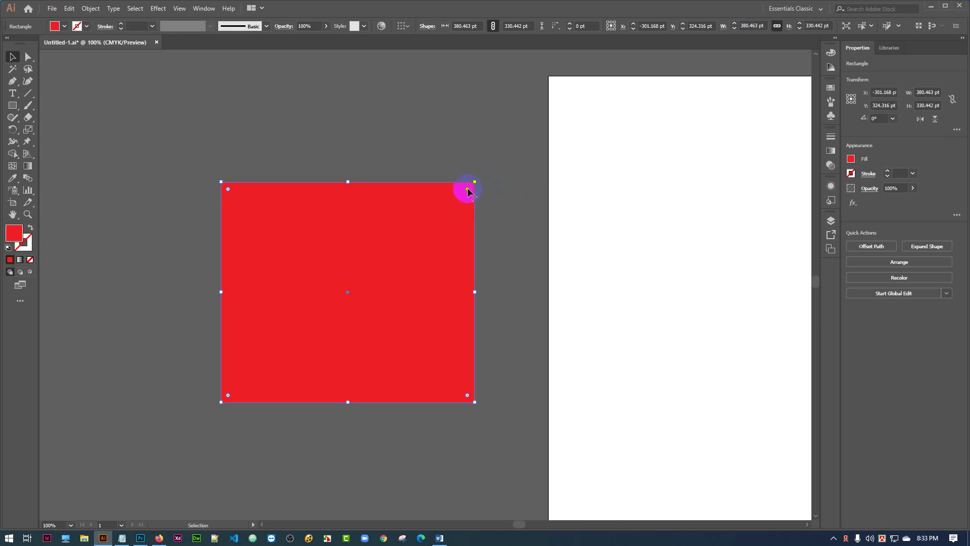
{"action": "left_click_drag", "start_coordinate": [467, 190], "coordinate": [498, 201]}
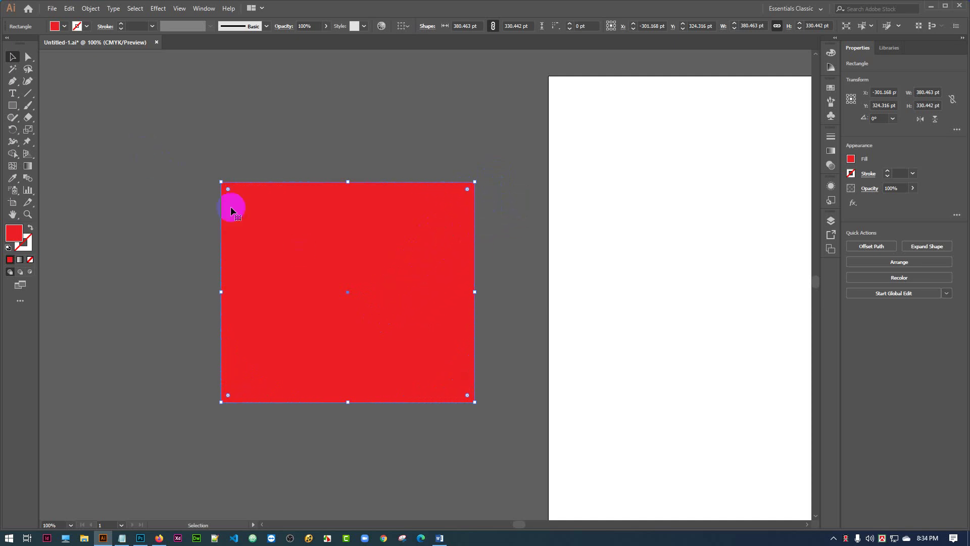
Reselect the rectangle and move it up and away from the artboard, to about X -382 pt, Y 264 pt
{"action": "left_click", "coordinate": [149, 163]}
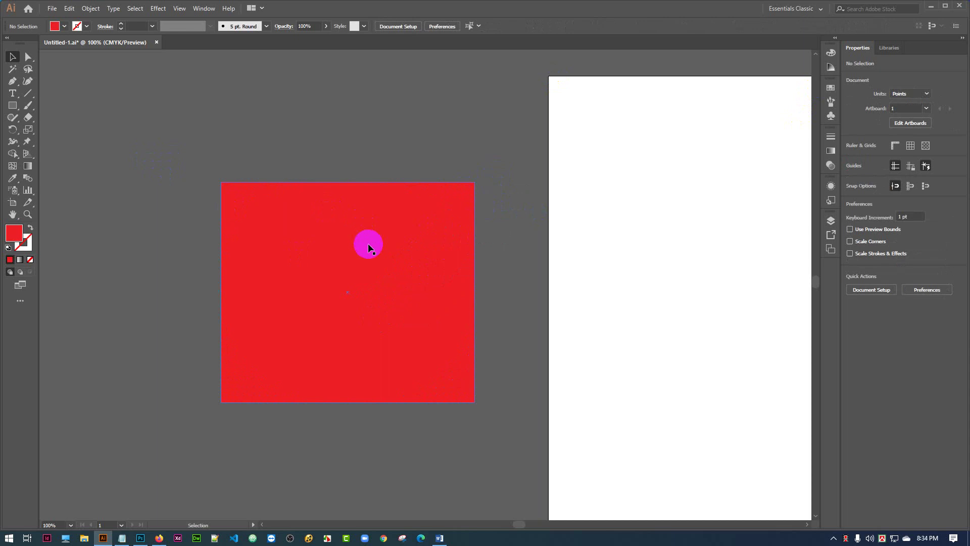
{"action": "left_click_drag", "start_coordinate": [369, 244], "coordinate": [327, 225]}
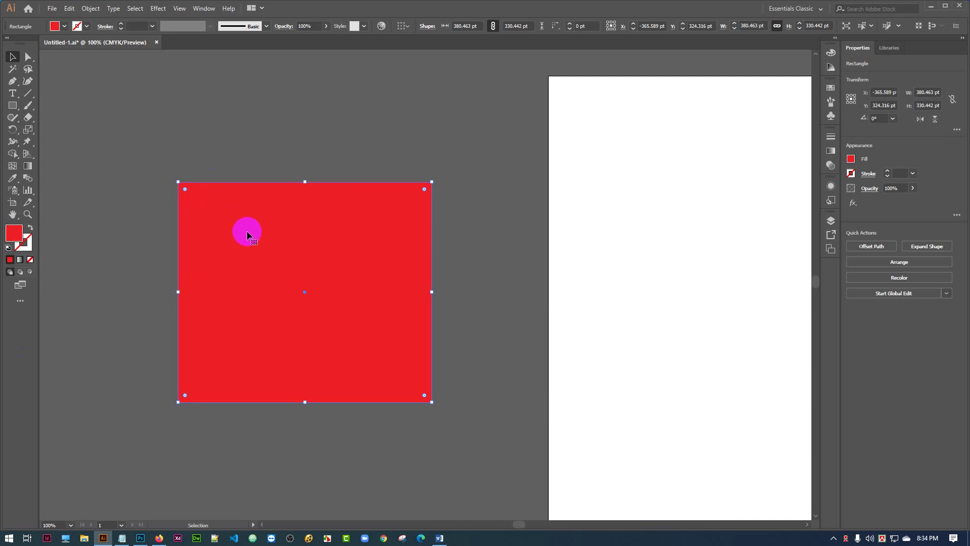
{"action": "left_click_drag", "start_coordinate": [246, 231], "coordinate": [238, 193]}
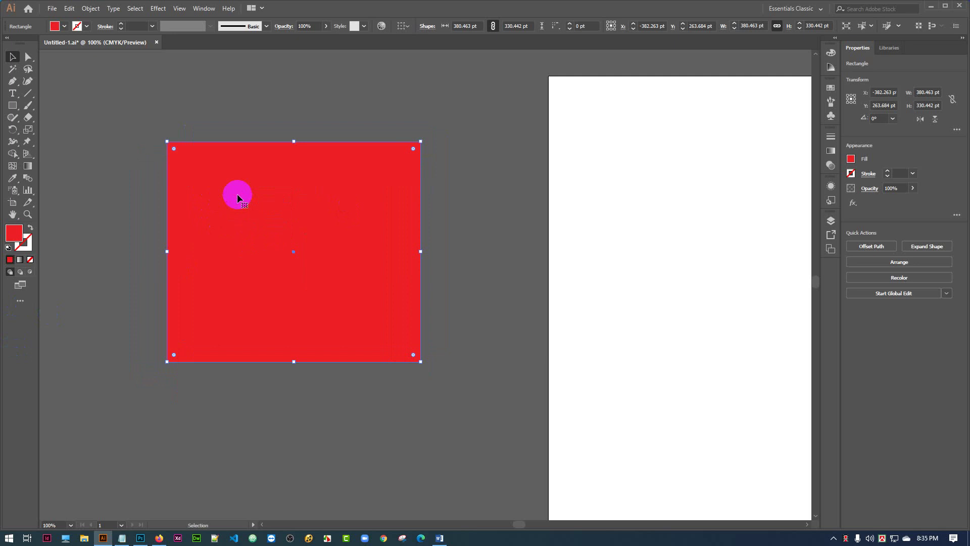
Use Direct Selection to move only the rectangle's upper-right anchor point outward to about X -32 pt, Y 0 pt
{"action": "left_click", "coordinate": [29, 56]}
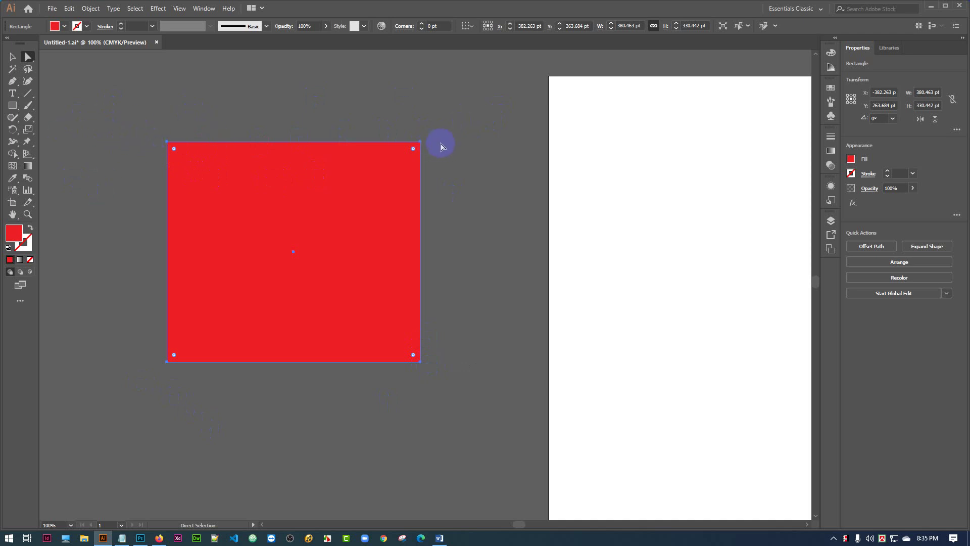
{"action": "left_click_drag", "start_coordinate": [346, 152], "coordinate": [292, 149]}
{"action": "left_click", "coordinate": [422, 145]}
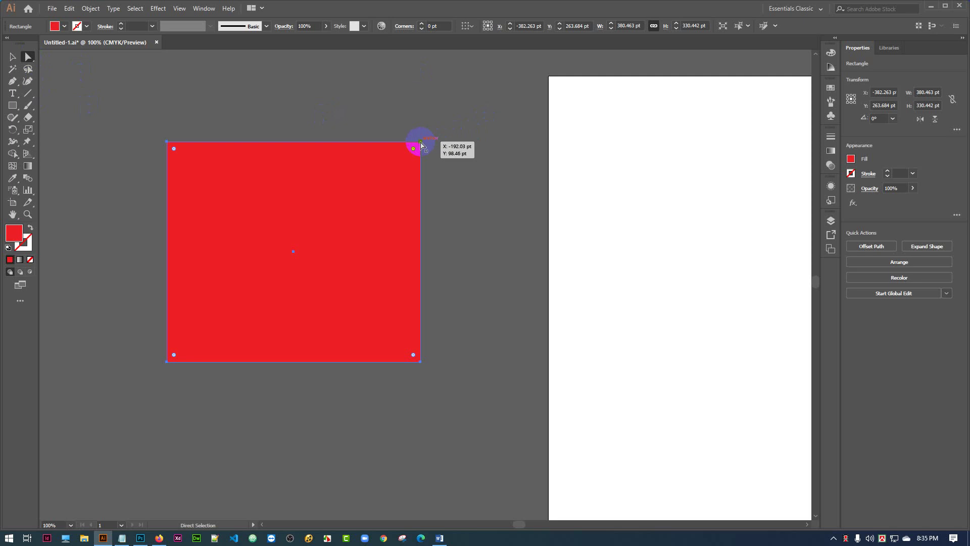
{"action": "left_click_drag", "start_coordinate": [421, 146], "coordinate": [526, 76]}
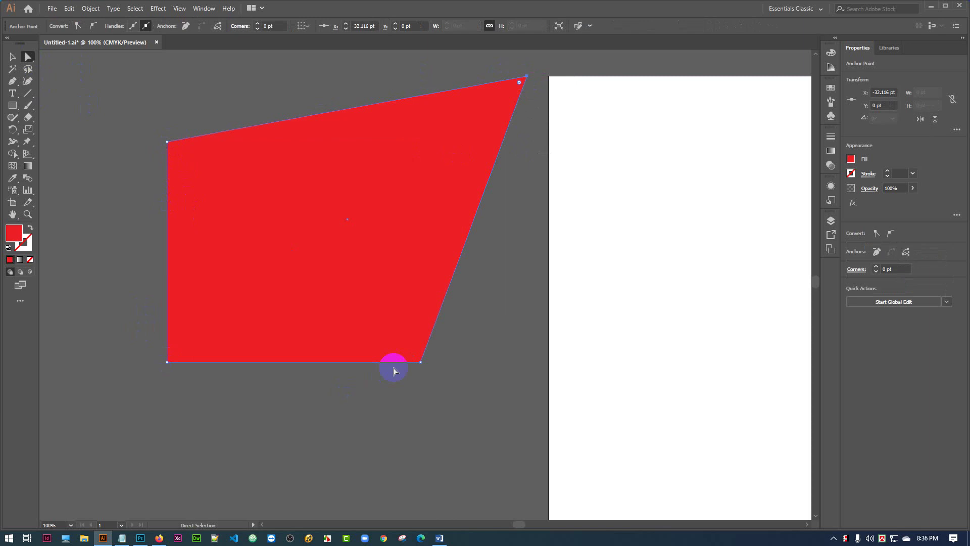
{"action": "left_click", "coordinate": [347, 331]}
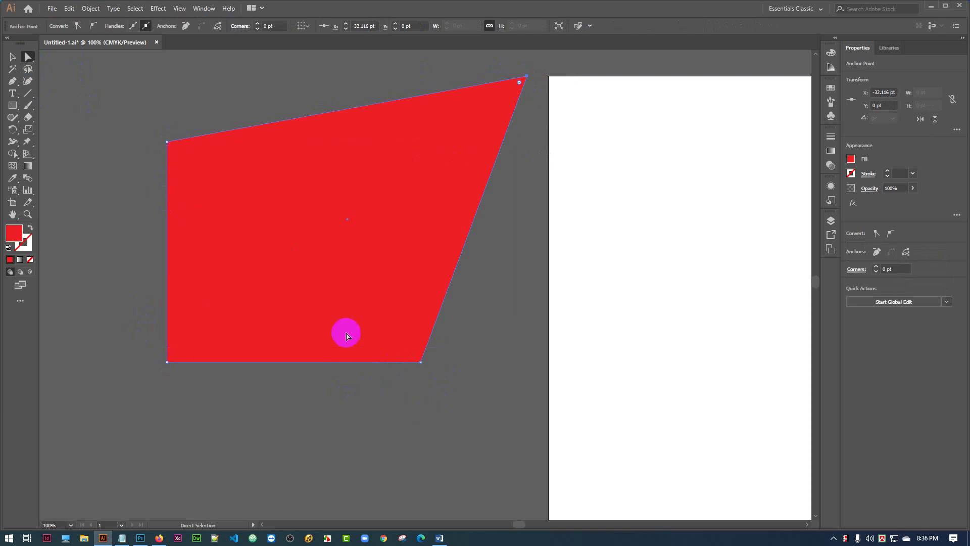
Move the shape's lower-right anchor point inward to about X -412 pt, Y 196 pt
{"action": "left_click_drag", "start_coordinate": [419, 362], "coordinate": [273, 207]}
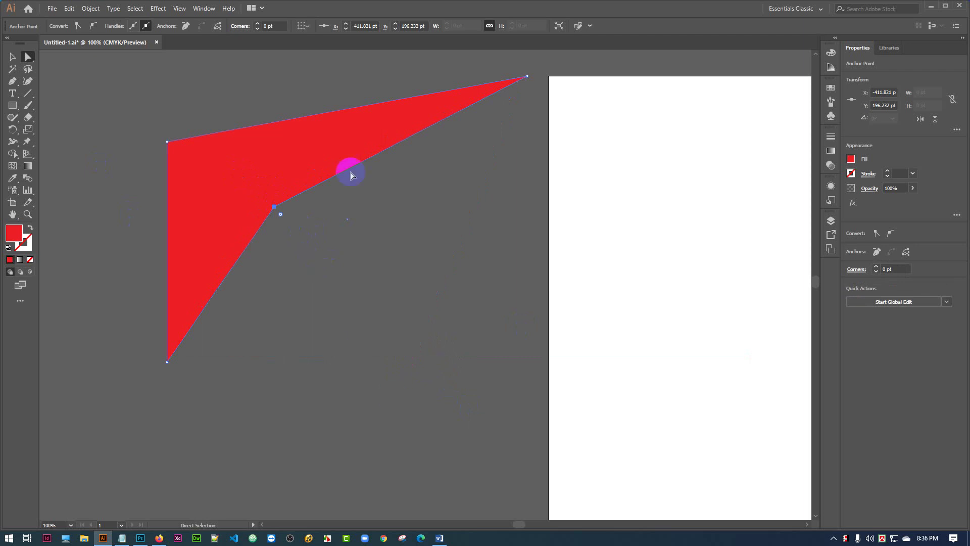
{"action": "left_click", "coordinate": [234, 174]}
{"action": "left_click_drag", "start_coordinate": [549, 100], "coordinate": [546, 107]}
{"action": "key", "text": "ctrl"}
{"action": "left_click_drag", "start_coordinate": [160, 157], "coordinate": [422, 243]}
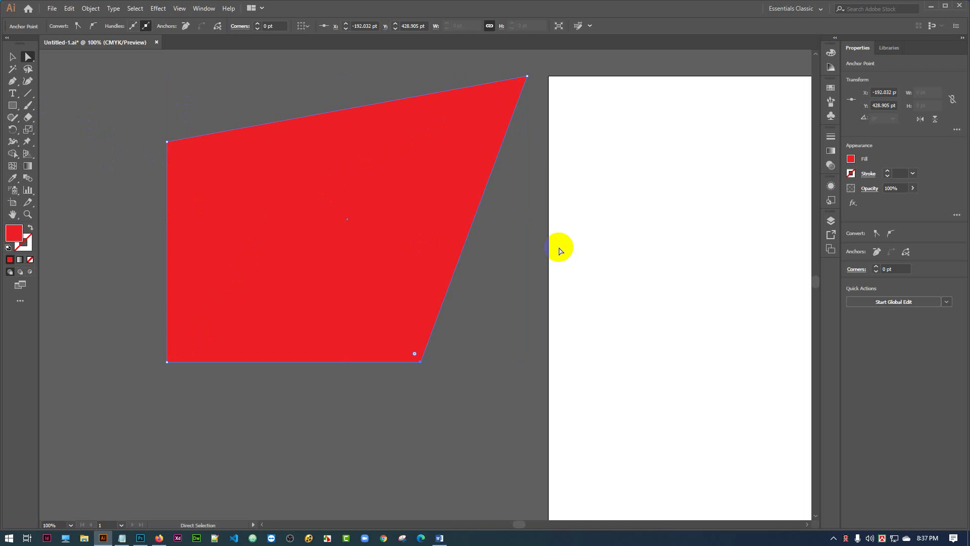
Undo the recent shape edits and redo them up to the outward move of the upper-right anchor point
{"action": "key", "text": "ctrl+z"}
{"action": "key", "text": "ctrl+z"}
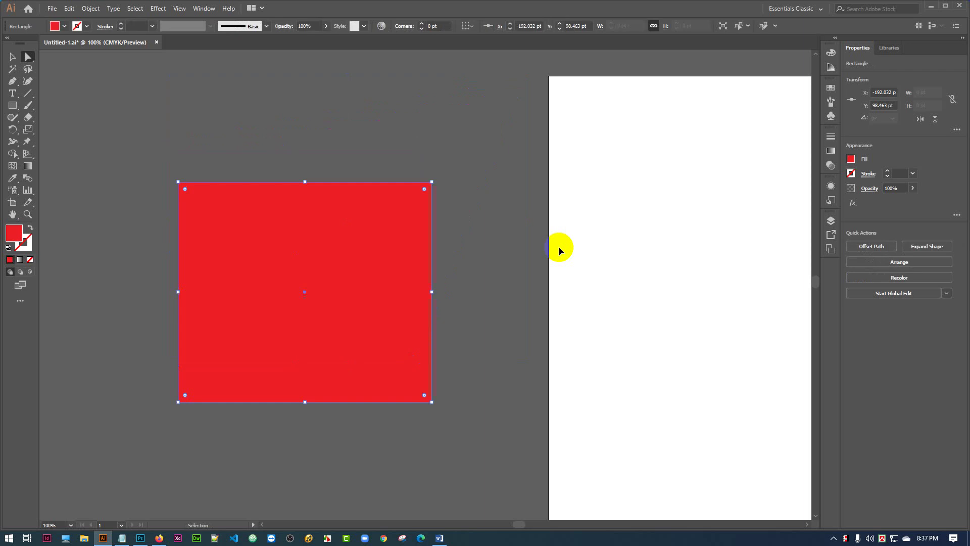
{"action": "key", "text": "ctrl+shift+z"}
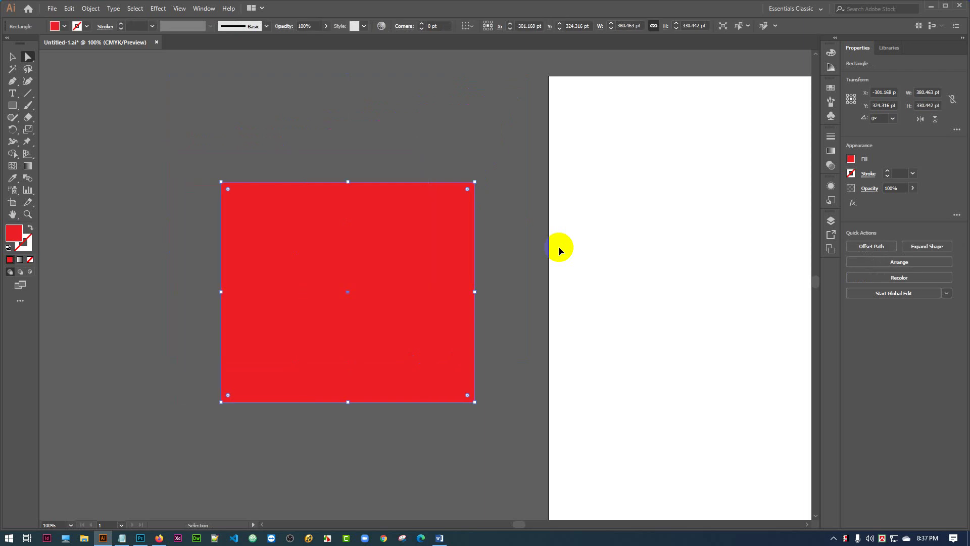
{"action": "key", "text": "ctrl+z"}
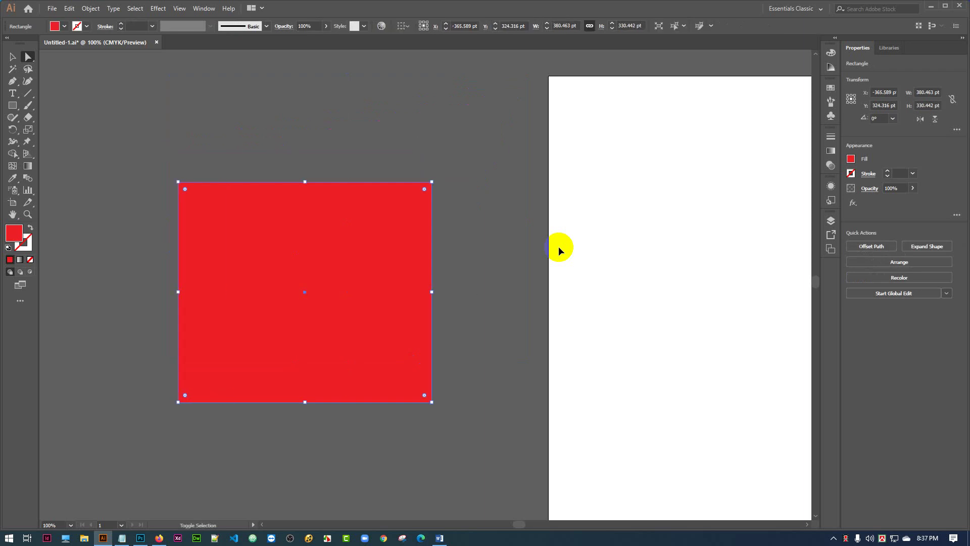
{"action": "key", "text": "ctrl+shift+z"}
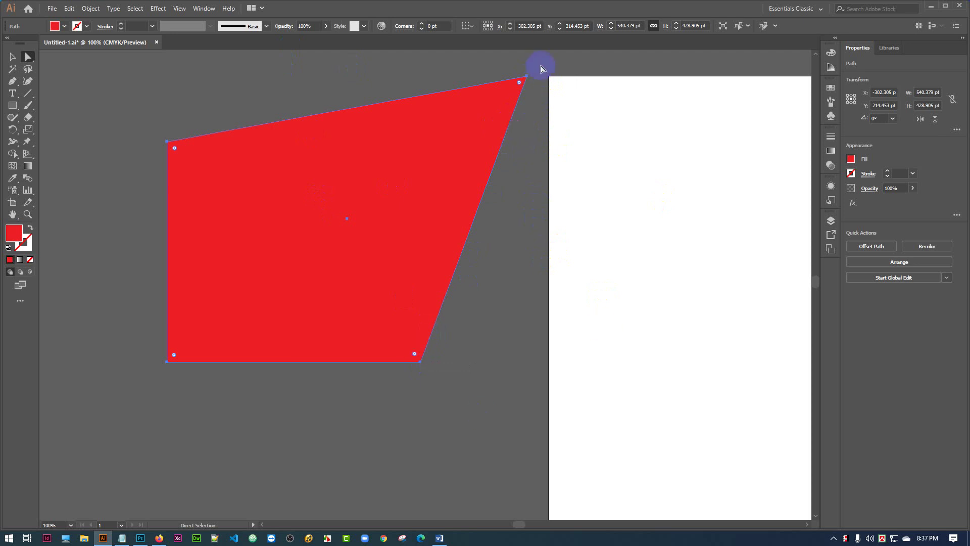
Move the shape's two right-hand anchor points together slightly left, and move them with the lower-left anchor point down and left
{"action": "left_click_drag", "start_coordinate": [525, 79], "coordinate": [526, 79]}
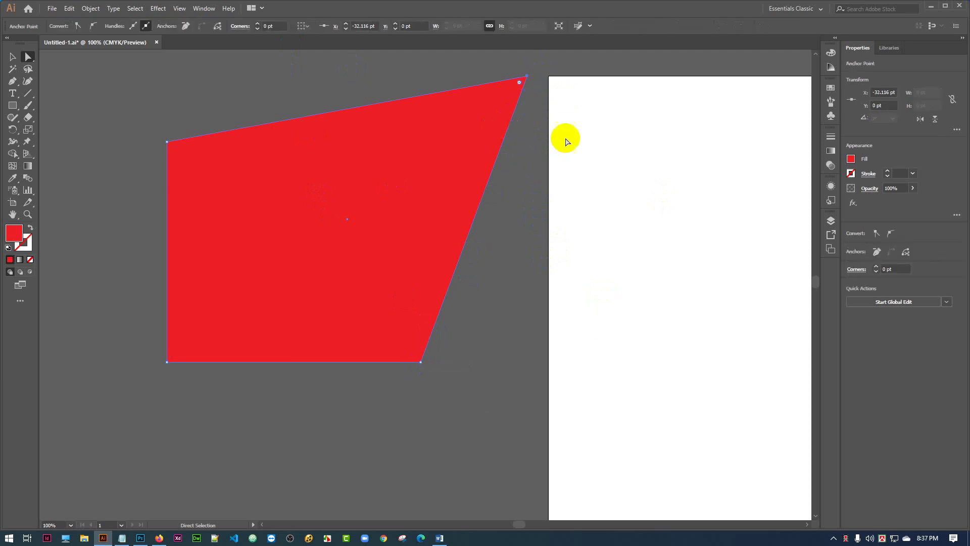
{"action": "left_click", "coordinate": [422, 365]}
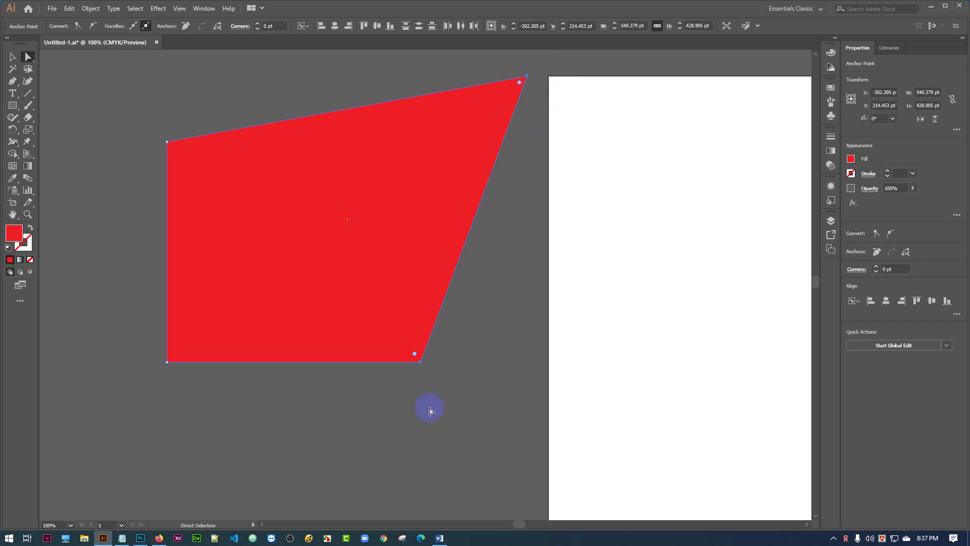
{"action": "mouse_move", "coordinate": [420, 362]}
{"action": "left_mouse_down"}
{"action": "mouse_move", "coordinate": [450, 385]}
{"action": "mouse_move", "coordinate": [515, 407]}
{"action": "mouse_move", "coordinate": [368, 379]}
{"action": "mouse_move", "coordinate": [552, 375]}
{"action": "mouse_move", "coordinate": [563, 396]}
{"action": "mouse_move", "coordinate": [350, 372]}
{"action": "mouse_move", "coordinate": [386, 362]}
{"action": "mouse_move", "coordinate": [502, 378]}
{"action": "mouse_move", "coordinate": [404, 365]}
{"action": "left_mouse_up"}
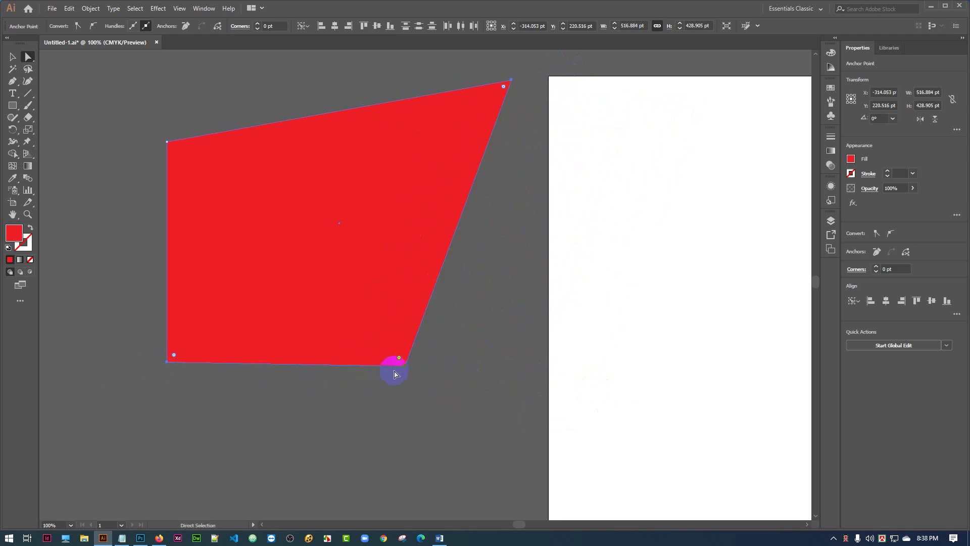
{"action": "left_click_drag", "start_coordinate": [404, 366], "coordinate": [379, 406]}
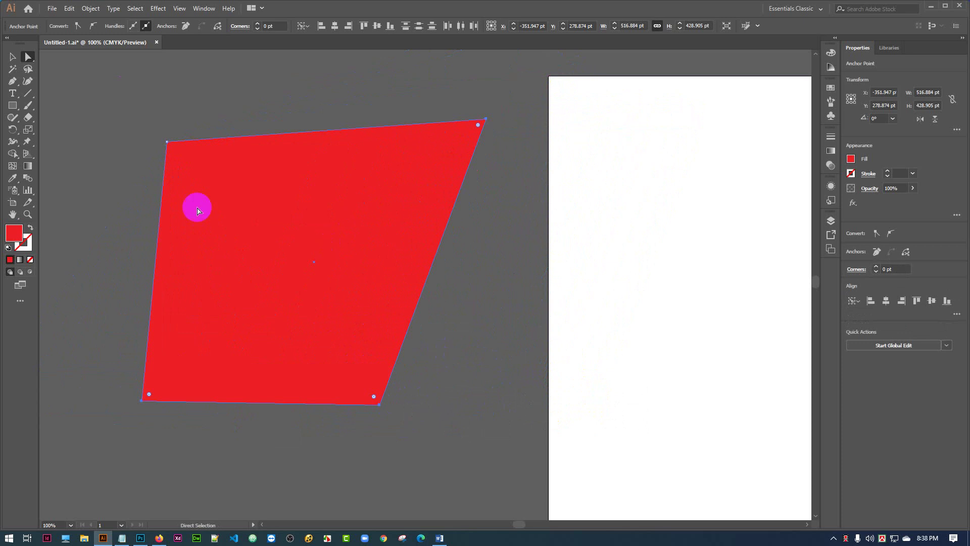
Use the Selection tool to move the whole shape slightly left to about X -358 pt
{"action": "left_click", "coordinate": [13, 59]}
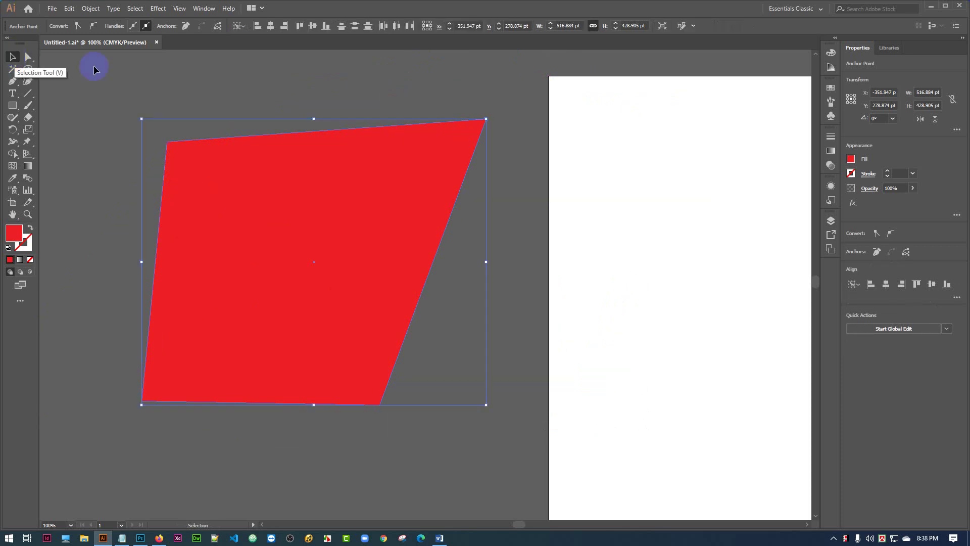
{"action": "left_click", "coordinate": [128, 83]}
{"action": "left_click_drag", "start_coordinate": [293, 177], "coordinate": [286, 178]}
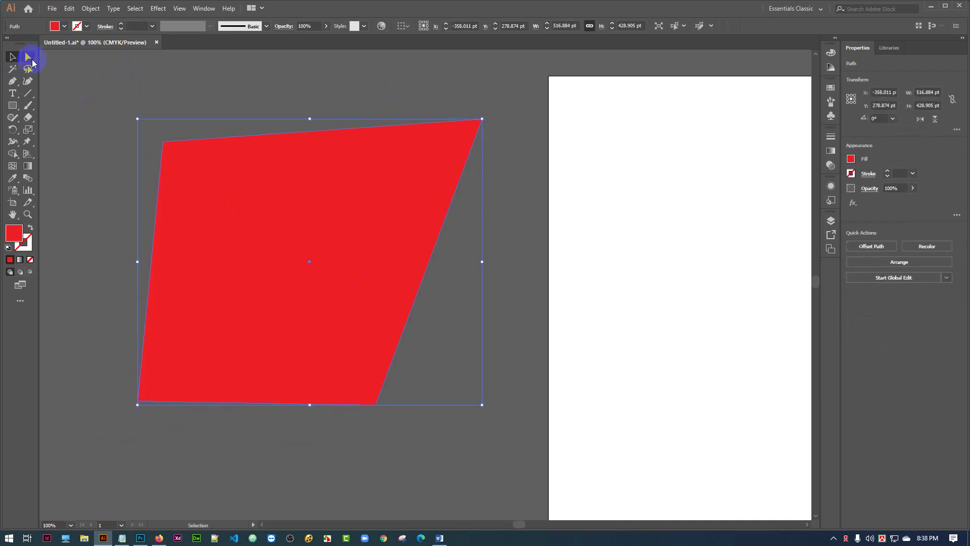
{"action": "left_click_drag", "start_coordinate": [32, 63], "coordinate": [95, 71]}
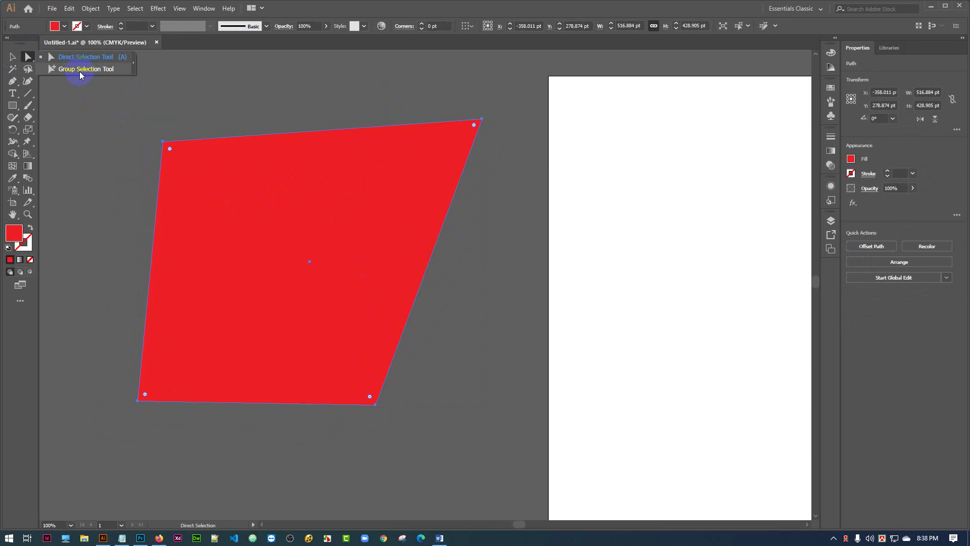
{"action": "left_click_drag", "start_coordinate": [80, 71], "coordinate": [14, 57]}
{"action": "left_click", "coordinate": [13, 57]}
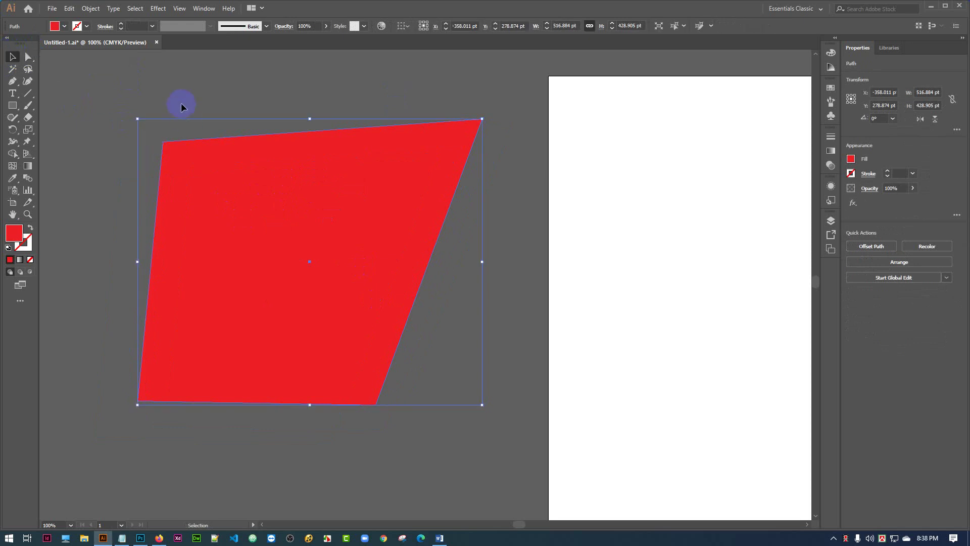
Delete the red four-sided shape from the canvas
{"action": "key", "text": "ctrl+minus"}
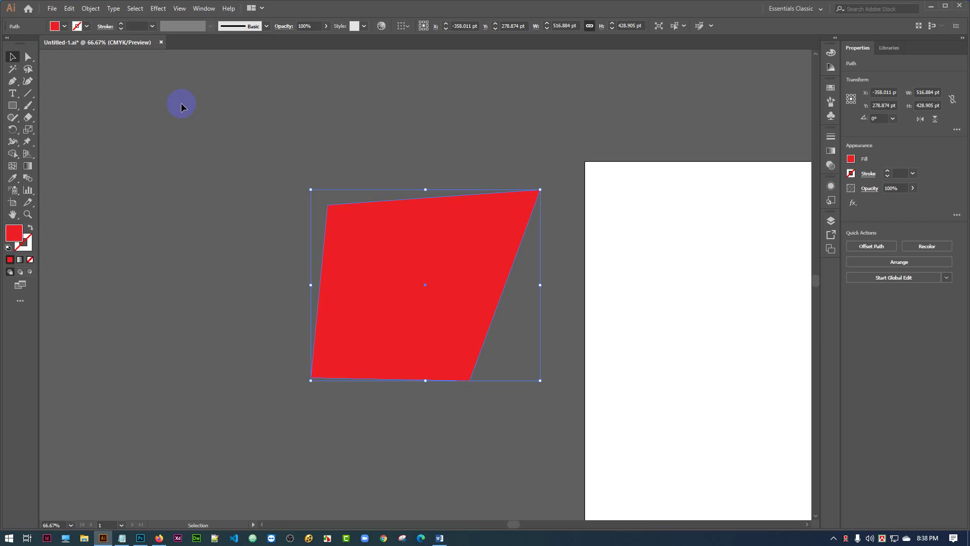
{"action": "left_click", "coordinate": [392, 206]}
{"action": "key", "text": "Delete"}
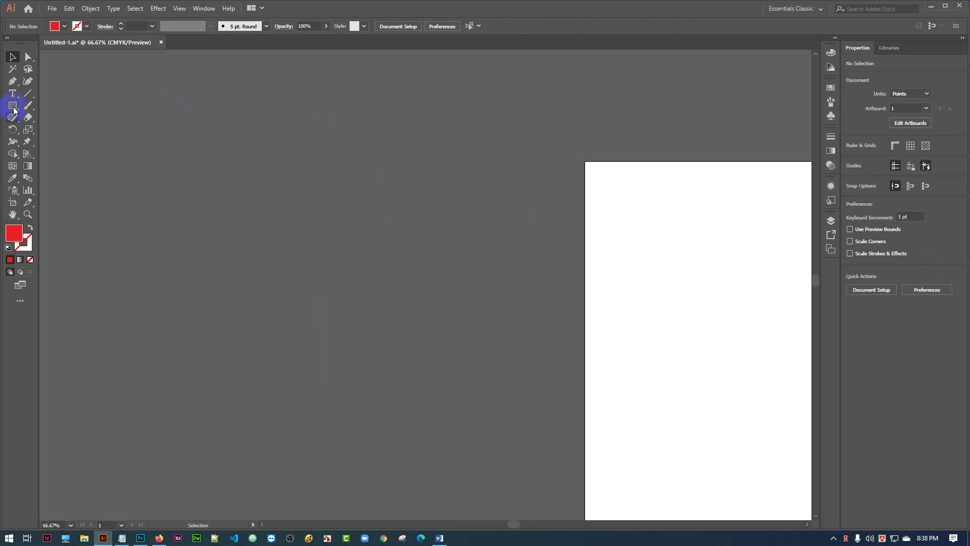
Draw a red square about 102 pt wide left of the artboard with the Rectangle tool, and deselect it with the Selection tool
{"action": "left_click_drag", "start_coordinate": [12, 105], "coordinate": [46, 105]}
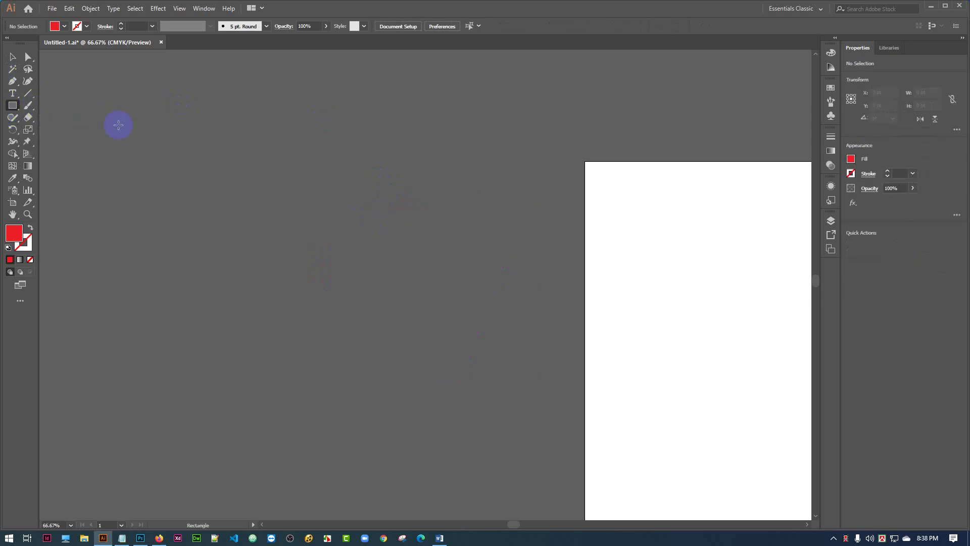
{"action": "left_click_drag", "start_coordinate": [135, 123], "coordinate": [181, 169]}
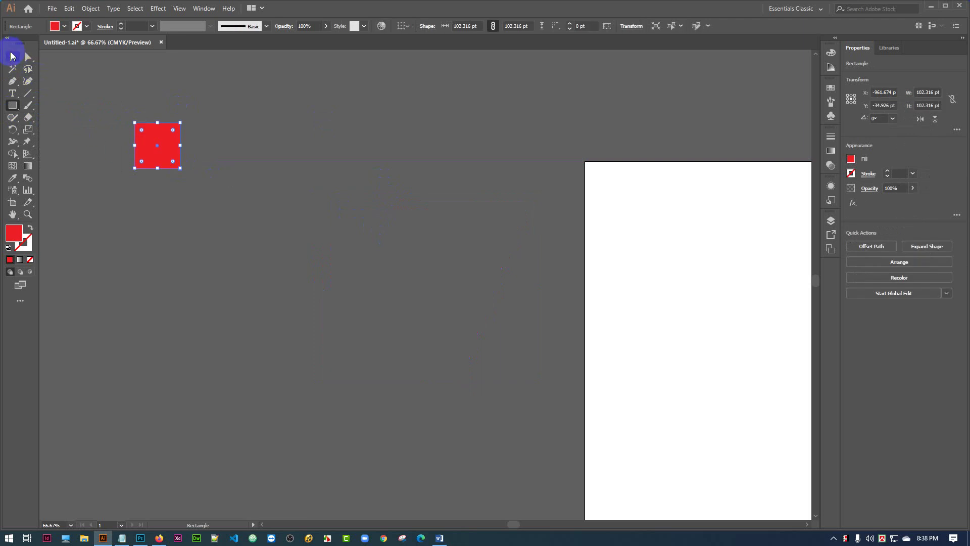
{"action": "left_click", "coordinate": [12, 56]}
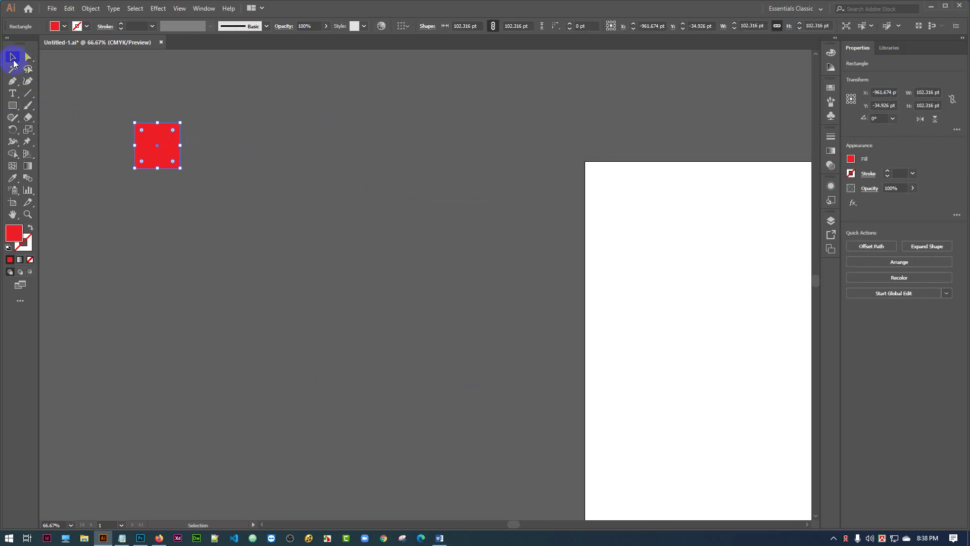
{"action": "left_click", "coordinate": [295, 159]}
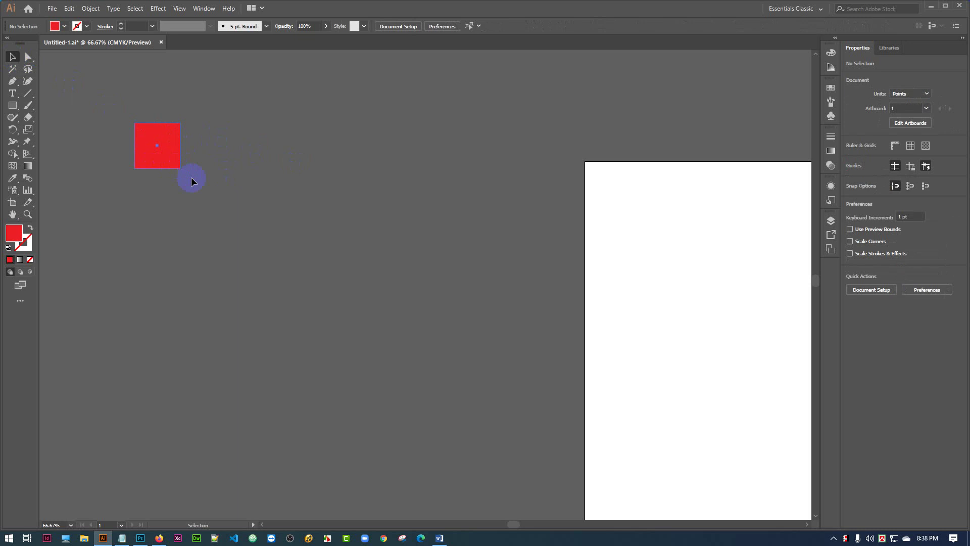
Move and scale the red square with the Selection tool, bringing it to about 170.5 by 170.5 pt, and deselect it
{"action": "left_click", "coordinate": [177, 166]}
{"action": "left_click_drag", "start_coordinate": [179, 168], "coordinate": [216, 204]}
{"action": "left_click_drag", "start_coordinate": [177, 145], "coordinate": [244, 163]}
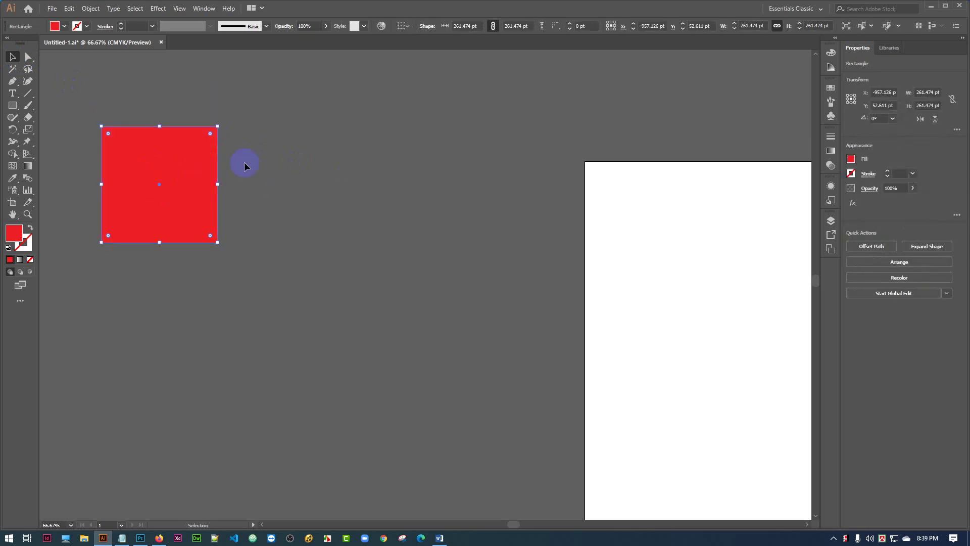
{"action": "left_click_drag", "start_coordinate": [216, 244], "coordinate": [198, 223]}
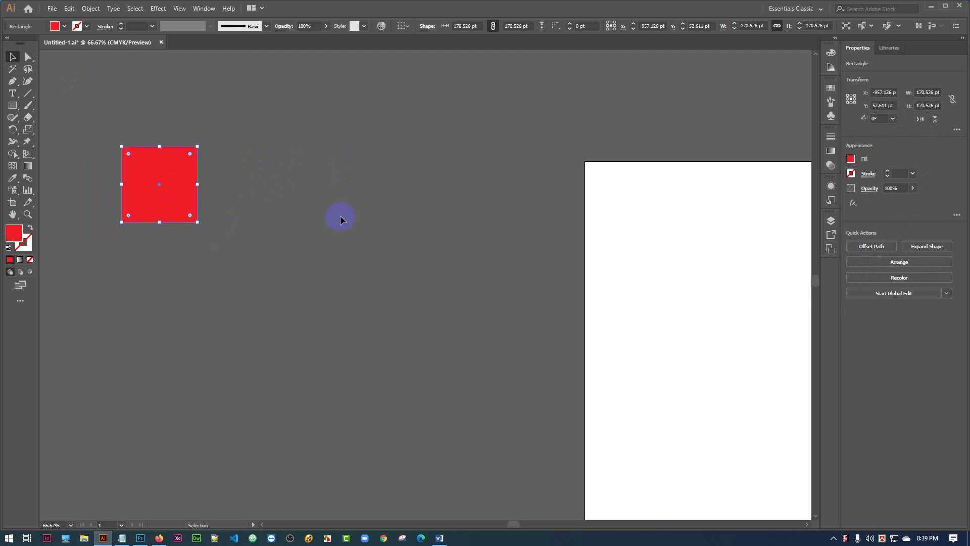
{"action": "left_click", "coordinate": [340, 220]}
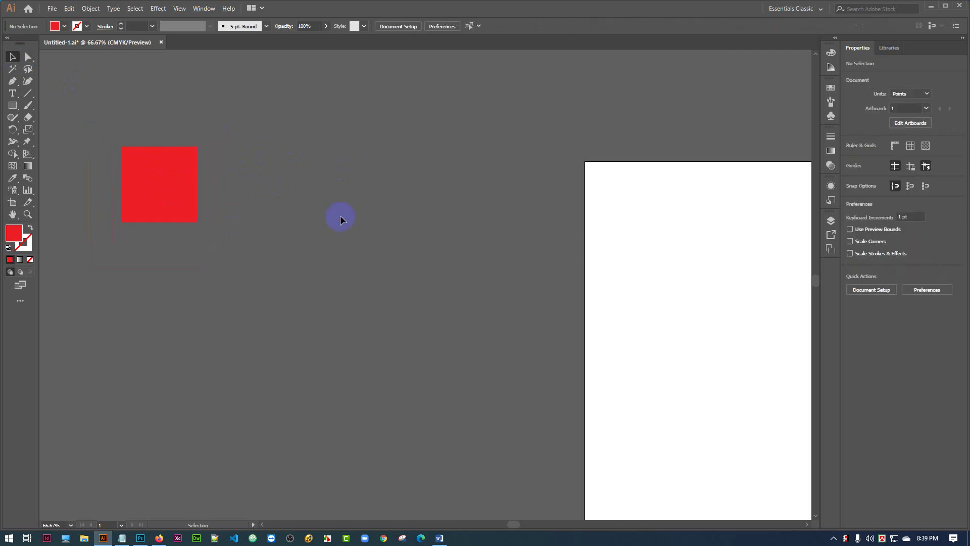
Duplicate the red square four times to form an upper row of five squares reaching the artboard's edge
{"action": "left_click", "coordinate": [162, 170]}
{"action": "left_click_drag", "start_coordinate": [152, 167], "coordinate": [359, 179]}
{"action": "left_click", "coordinate": [252, 170]}
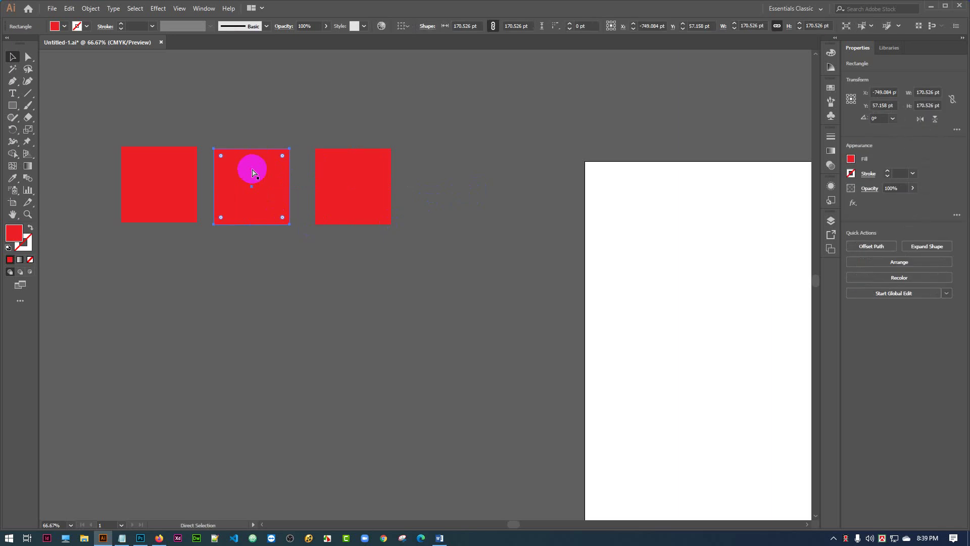
{"action": "left_click_drag", "start_coordinate": [253, 172], "coordinate": [426, 270]}
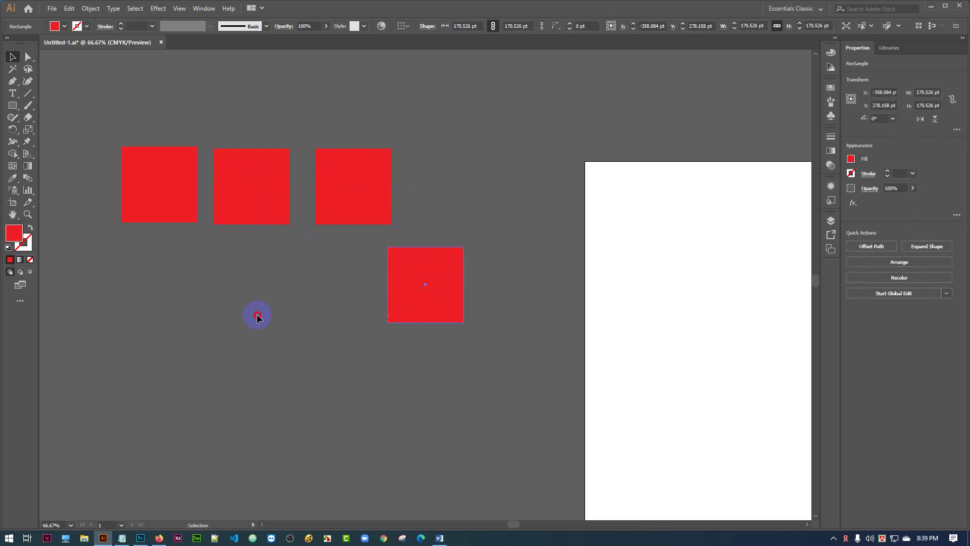
{"action": "left_click_drag", "start_coordinate": [257, 317], "coordinate": [550, 203]}
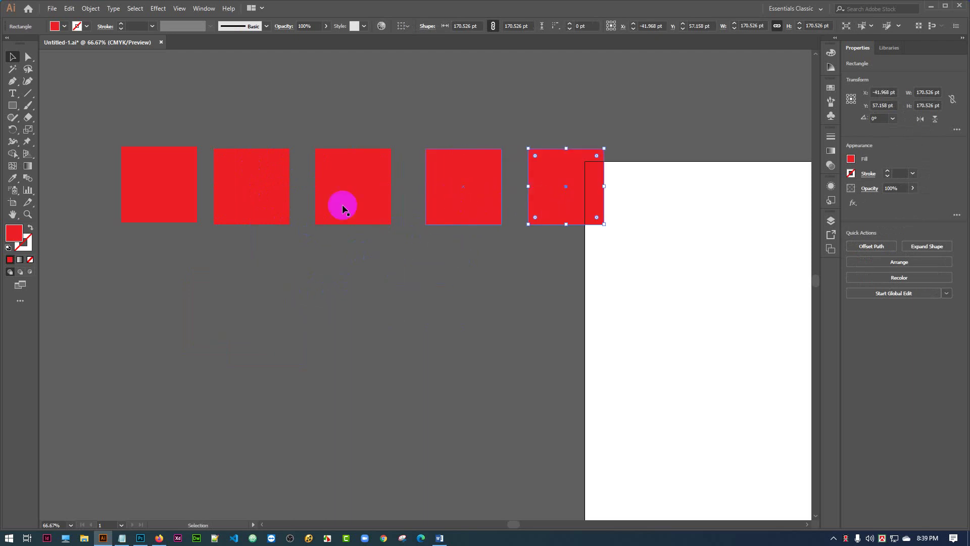
Duplicate four of the upper squares below the row and adjust the copies' positions to form a loose lower row
{"action": "left_click_drag", "start_coordinate": [184, 222], "coordinate": [169, 340]}
{"action": "left_click_drag", "start_coordinate": [260, 206], "coordinate": [268, 332]}
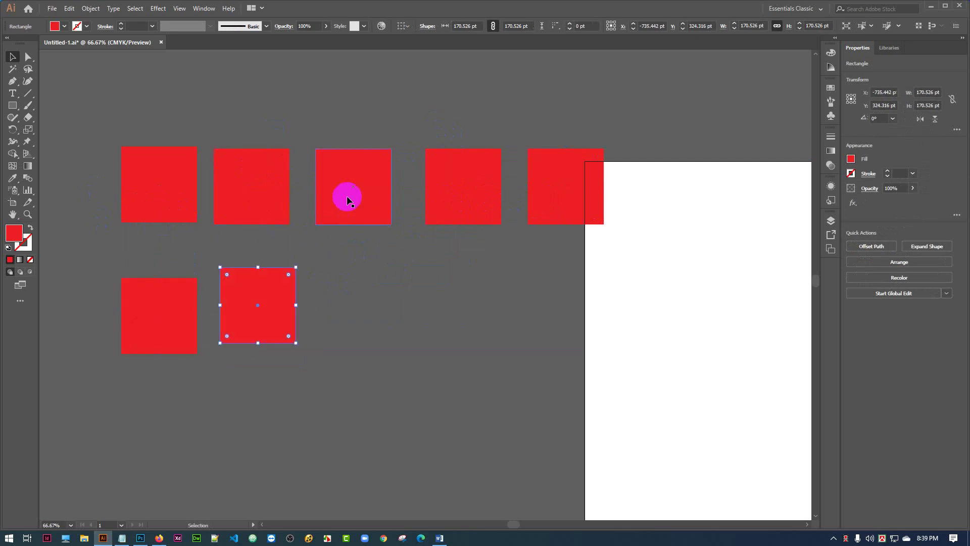
{"action": "left_click_drag", "start_coordinate": [346, 197], "coordinate": [381, 310]}
{"action": "left_click_drag", "start_coordinate": [454, 208], "coordinate": [523, 341]}
{"action": "left_click_drag", "start_coordinate": [427, 322], "coordinate": [411, 372]}
{"action": "left_click_drag", "start_coordinate": [284, 305], "coordinate": [281, 348]}
{"action": "left_click", "coordinate": [404, 263]}
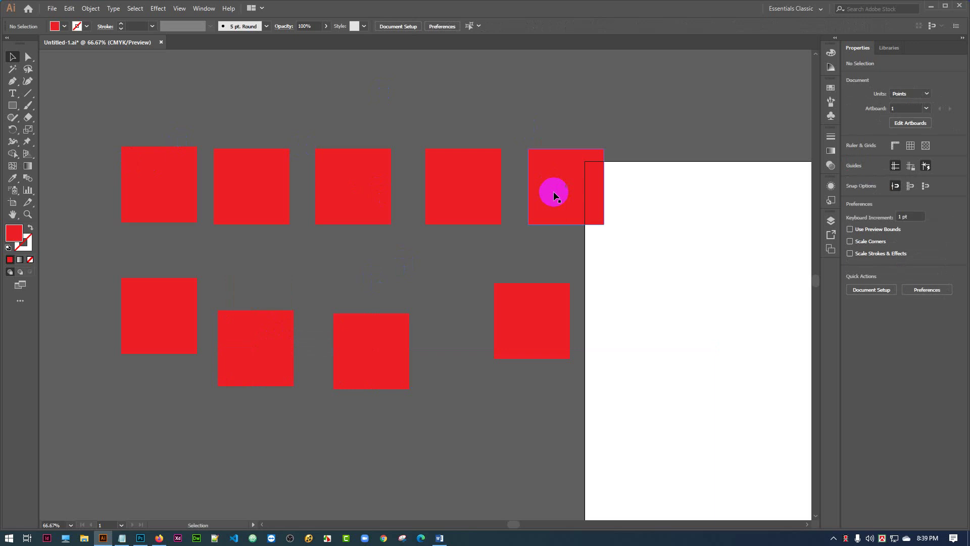
Move the upper-row squares individually into a scattered arrangement above the lower row
{"action": "left_click_drag", "start_coordinate": [368, 195], "coordinate": [426, 177]}
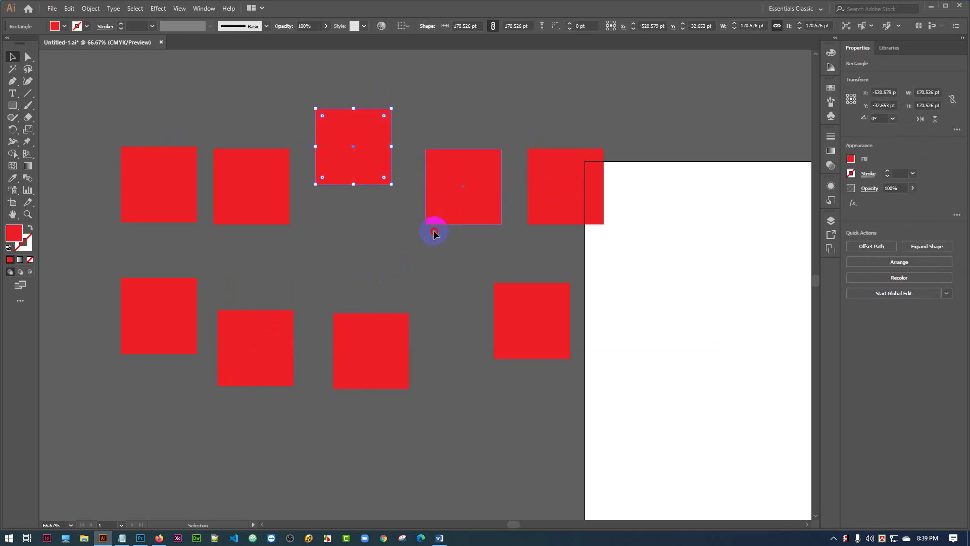
{"action": "left_click_drag", "start_coordinate": [434, 223], "coordinate": [384, 276]}
{"action": "left_click_drag", "start_coordinate": [541, 213], "coordinate": [486, 237]}
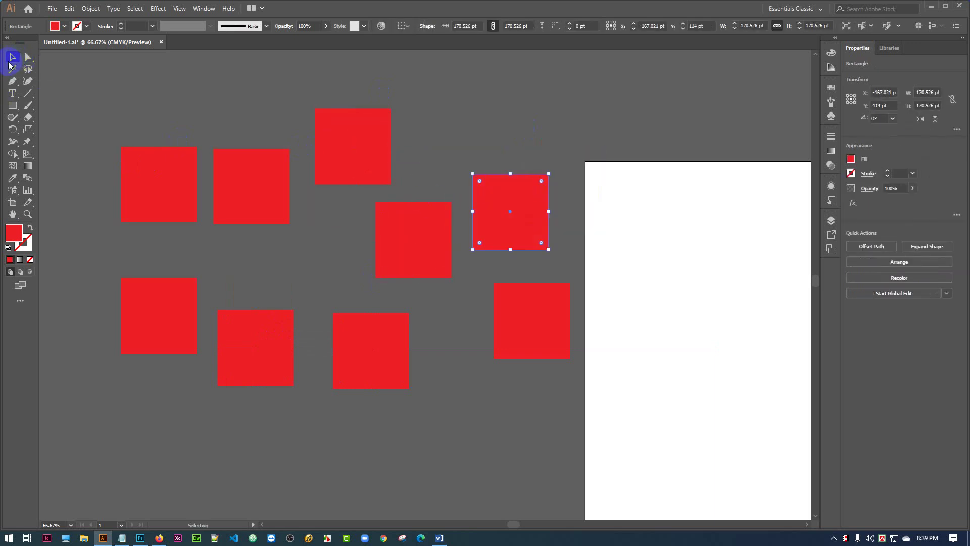
{"action": "left_click_drag", "start_coordinate": [247, 182], "coordinate": [252, 142]}
{"action": "left_click_drag", "start_coordinate": [147, 177], "coordinate": [113, 166]}
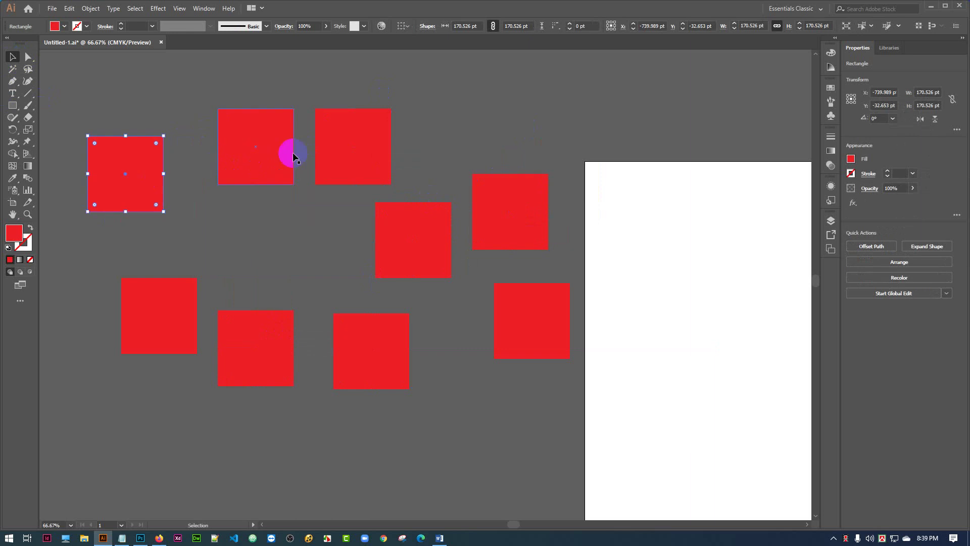
{"action": "left_click_drag", "start_coordinate": [353, 140], "coordinate": [373, 122]}
{"action": "left_click_drag", "start_coordinate": [262, 151], "coordinate": [248, 193]}
{"action": "left_click_drag", "start_coordinate": [381, 239], "coordinate": [370, 261]}
{"action": "left_click_drag", "start_coordinate": [372, 152], "coordinate": [353, 162]}
{"action": "left_click", "coordinate": [323, 102]}
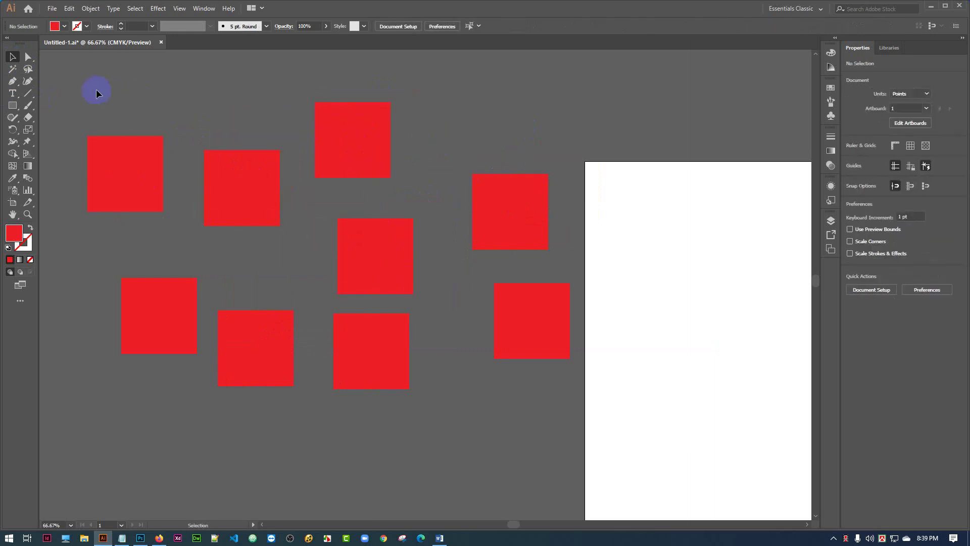
Try selection marquees over the left-hand squares and across the upper squares, clearing the selection each time
{"action": "left_click_drag", "start_coordinate": [96, 89], "coordinate": [243, 316]}
{"action": "left_click", "coordinate": [324, 126]}
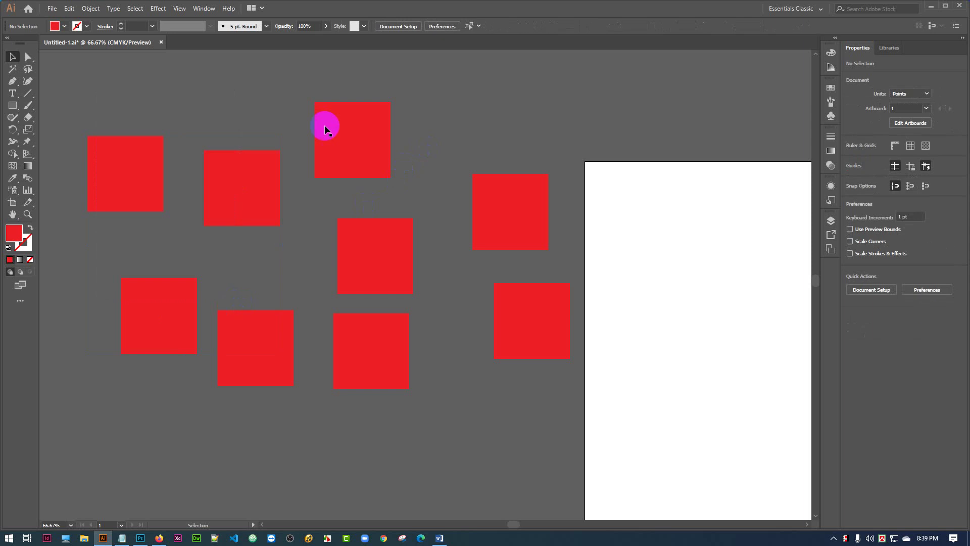
{"action": "left_click_drag", "start_coordinate": [100, 89], "coordinate": [613, 177]}
{"action": "left_click", "coordinate": [104, 98]}
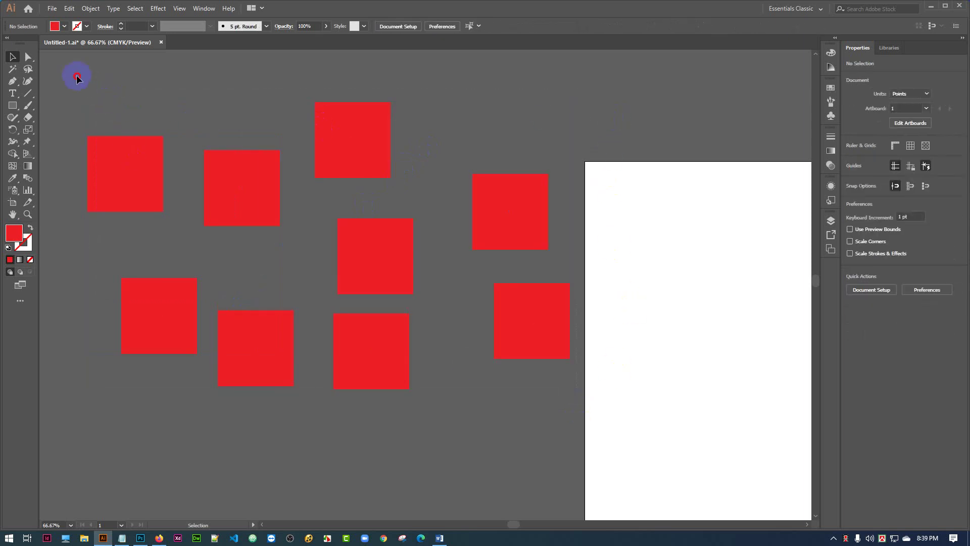
Select all nine squares, group them, and move the group left to about X -655 pt, Y 183 pt
{"action": "left_click_drag", "start_coordinate": [77, 76], "coordinate": [596, 420]}
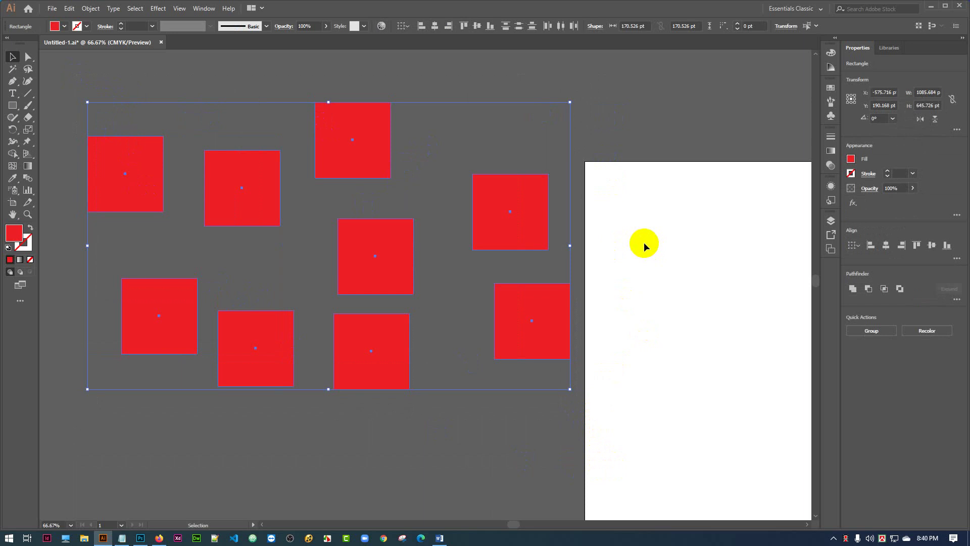
{"action": "key", "text": "a"}
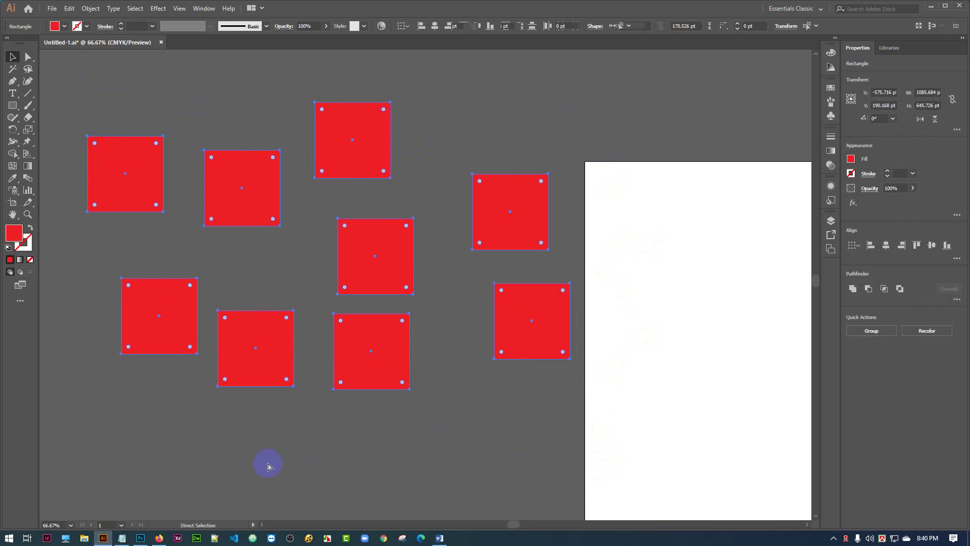
{"action": "key", "text": "ctrl+g"}
{"action": "key", "text": "v"}
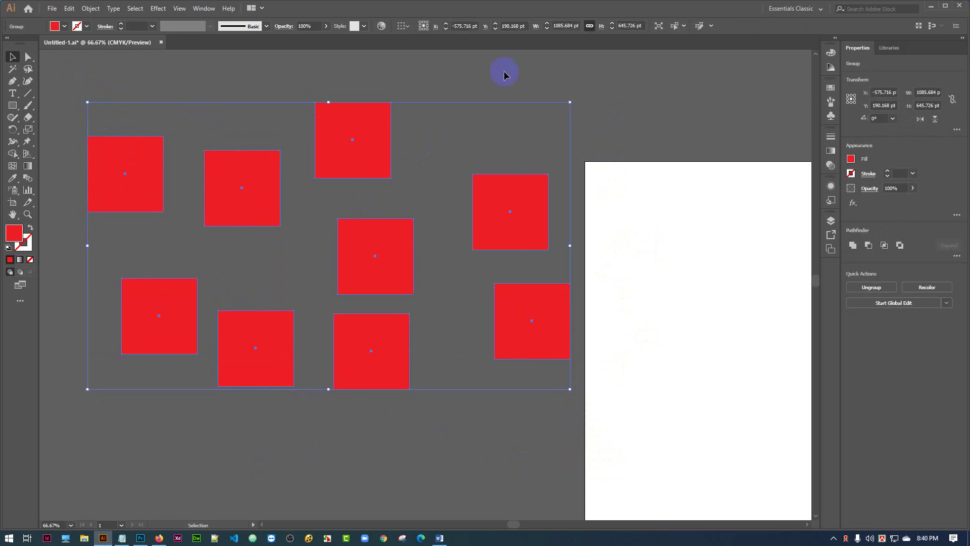
{"action": "left_click_drag", "start_coordinate": [372, 137], "coordinate": [372, 244]}
{"action": "left_click_drag", "start_coordinate": [354, 233], "coordinate": [318, 122]}
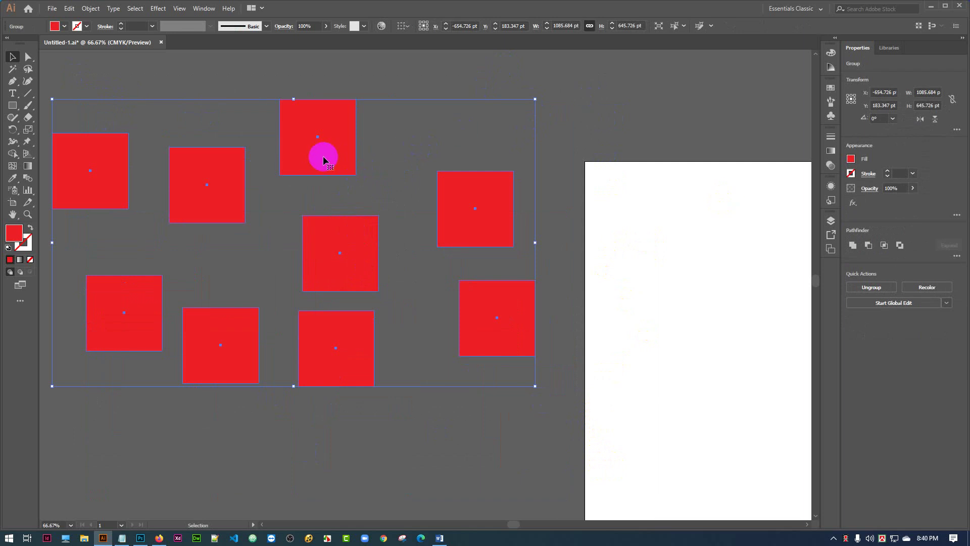
Ungroup the squares and move the rightmost upper square up on its own, undoing a trial move of the top-centre square
{"action": "key", "text": "ctrl"}
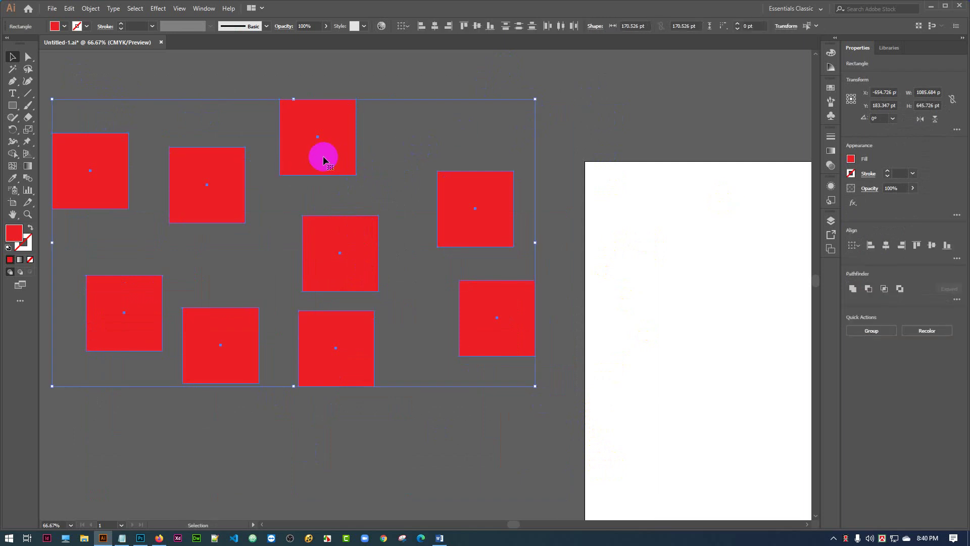
{"action": "left_click", "coordinate": [578, 98]}
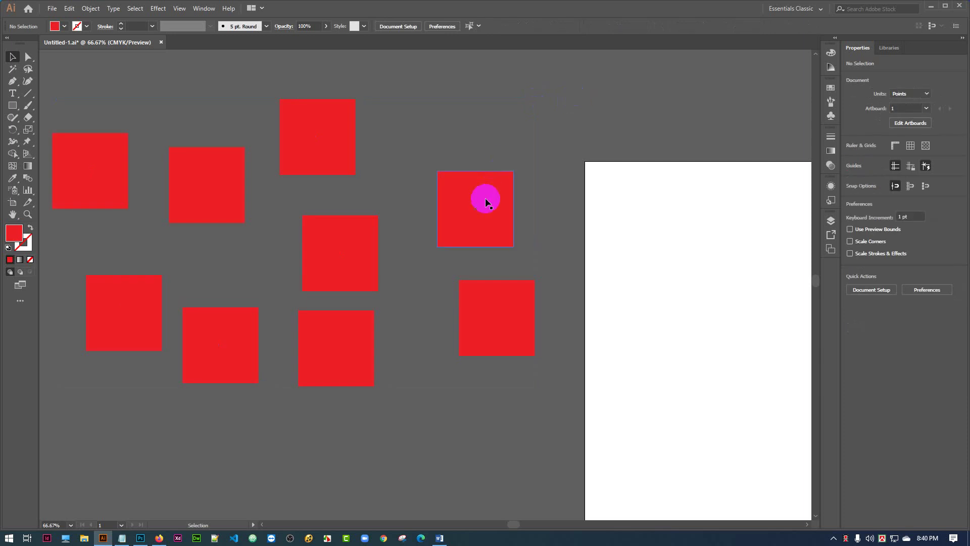
{"action": "left_click_drag", "start_coordinate": [483, 199], "coordinate": [481, 130]}
{"action": "left_click_drag", "start_coordinate": [318, 139], "coordinate": [319, 121]}
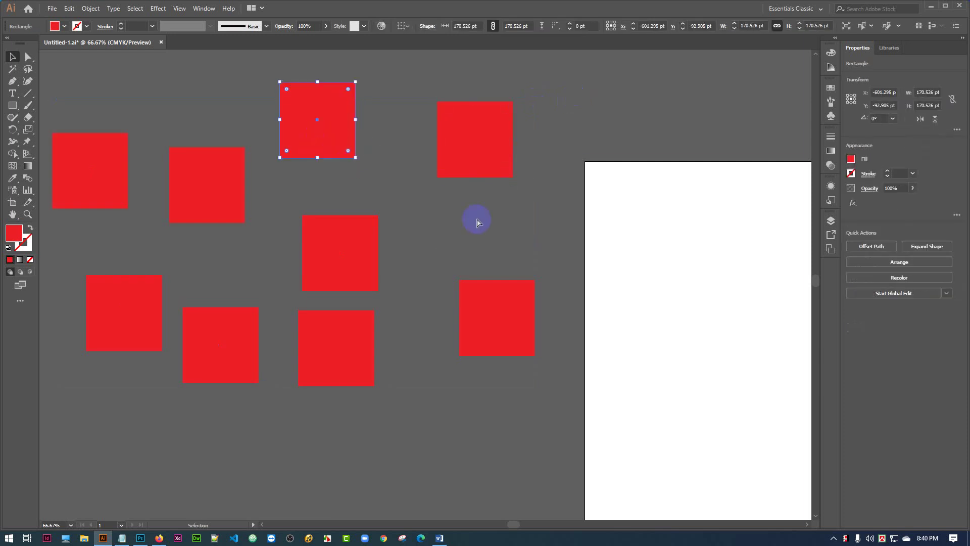
{"action": "key", "text": "ctrl+z"}
{"action": "left_click", "coordinate": [562, 121]}
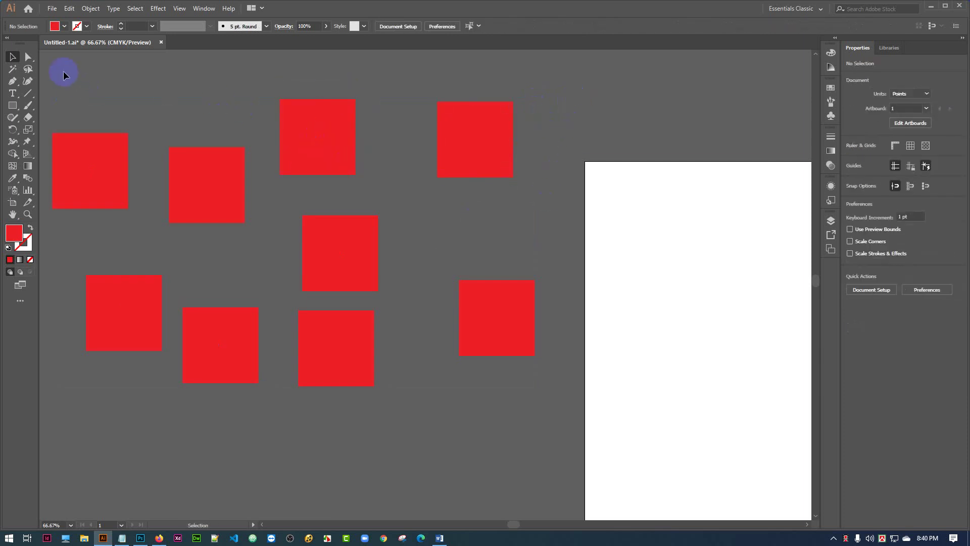
Select all nine squares, group them again, and nudge the group to about X -658 pt, Y 189 pt
{"action": "left_click_drag", "start_coordinate": [64, 74], "coordinate": [537, 399]}
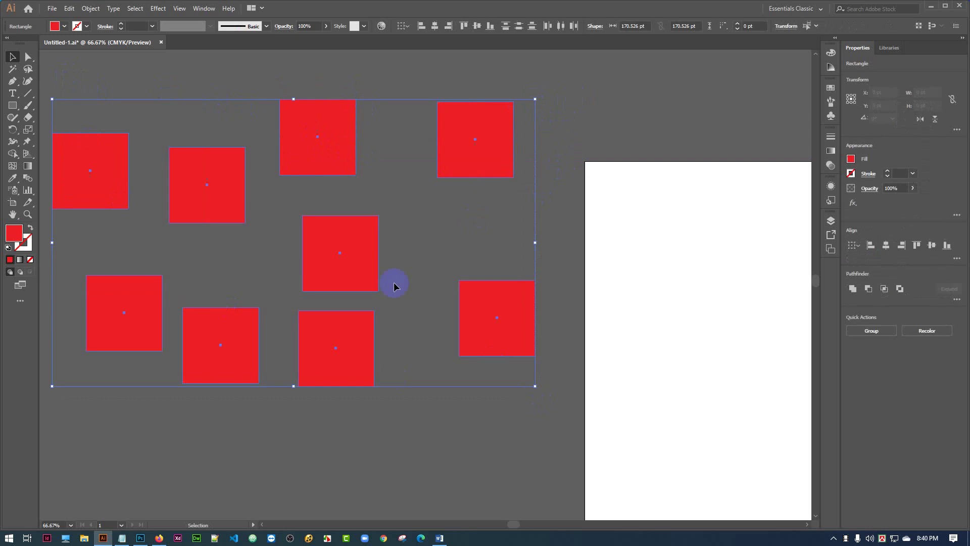
{"action": "right_click", "coordinate": [354, 248]}
{"action": "left_click", "coordinate": [381, 309]}
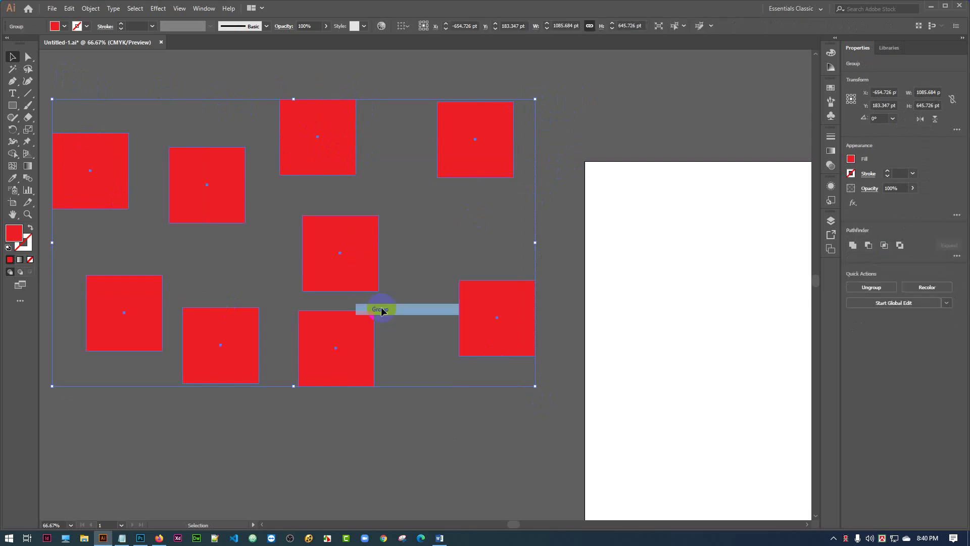
{"action": "left_click", "coordinate": [602, 102]}
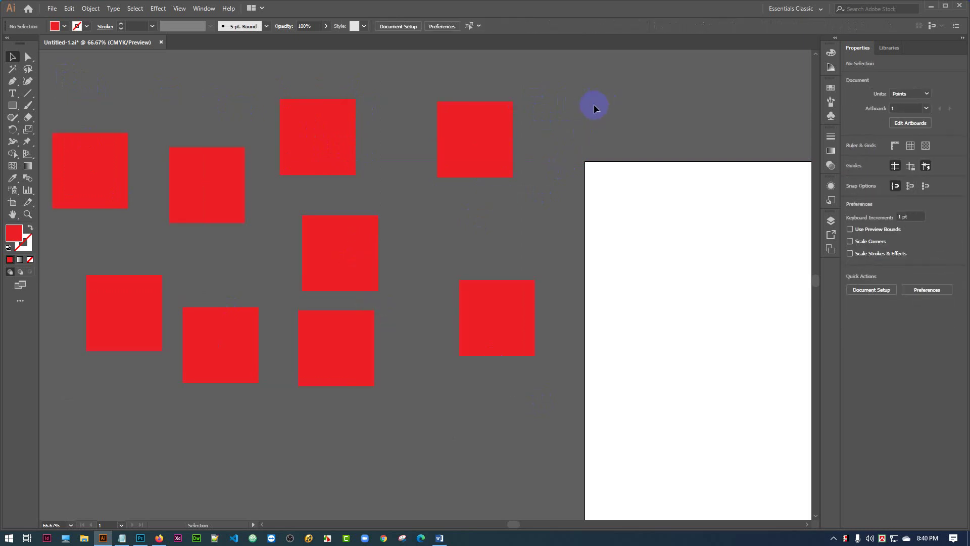
{"action": "mouse_move", "coordinate": [496, 134]}
{"action": "left_mouse_down"}
{"action": "mouse_move", "coordinate": [563, 126]}
{"action": "mouse_move", "coordinate": [489, 147]}
{"action": "left_mouse_up"}
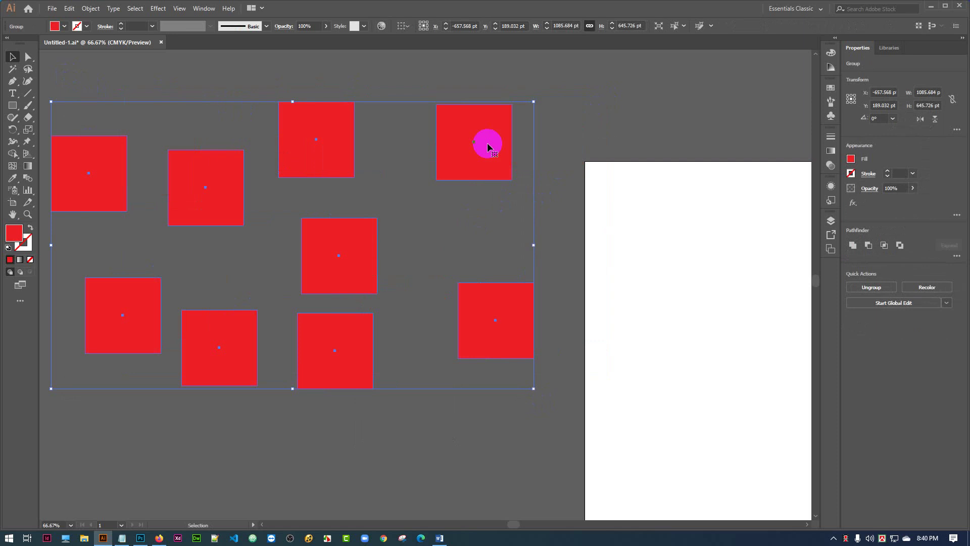
Ungroup the squares and move the upper-right square down and left by itself
{"action": "right_click", "coordinate": [487, 146]}
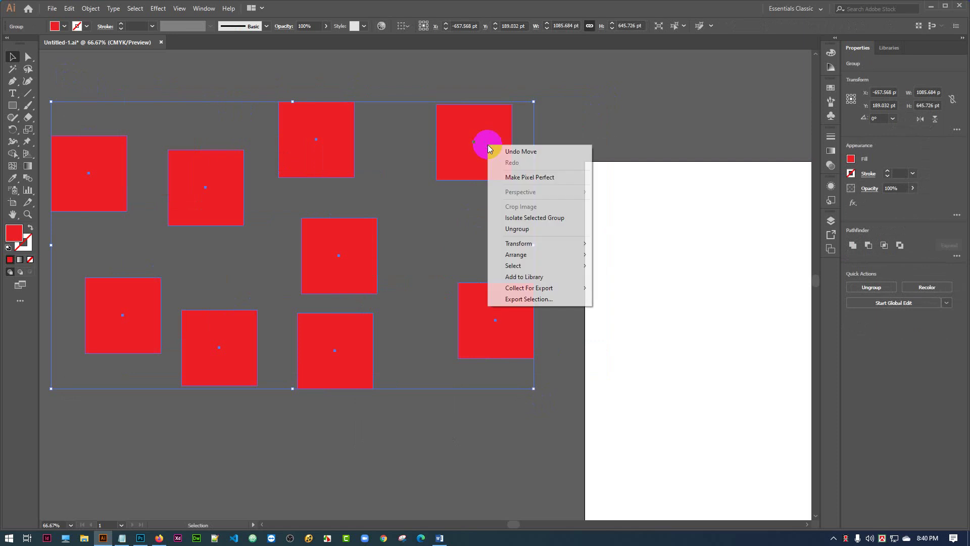
{"action": "left_click", "coordinate": [517, 228]}
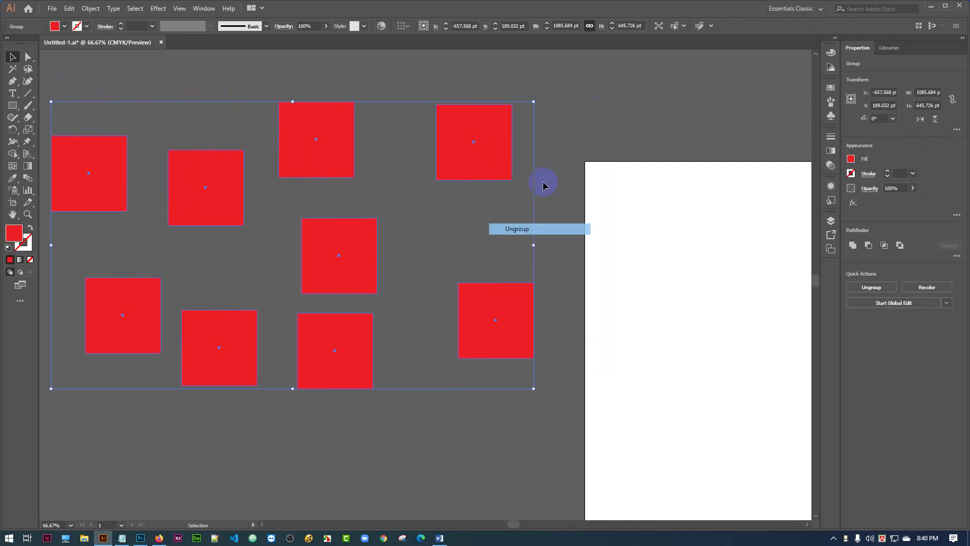
{"action": "left_click", "coordinate": [616, 114]}
{"action": "left_click_drag", "start_coordinate": [508, 151], "coordinate": [483, 194]}
{"action": "left_click", "coordinate": [558, 128]}
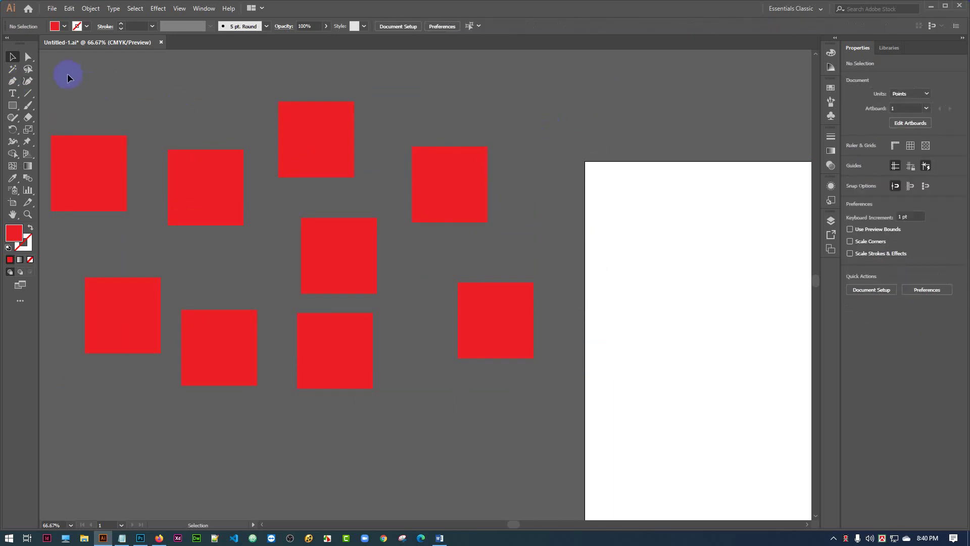
Select all nine squares, group them, and move the group to about X -600 pt, Y 203 pt
{"action": "left_click_drag", "start_coordinate": [68, 74], "coordinate": [537, 389]}
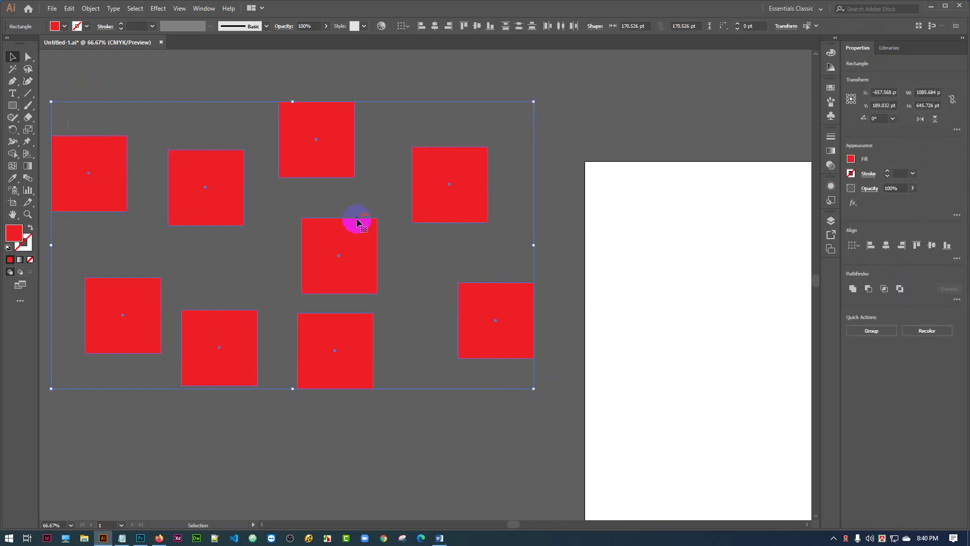
{"action": "right_click", "coordinate": [352, 228]}
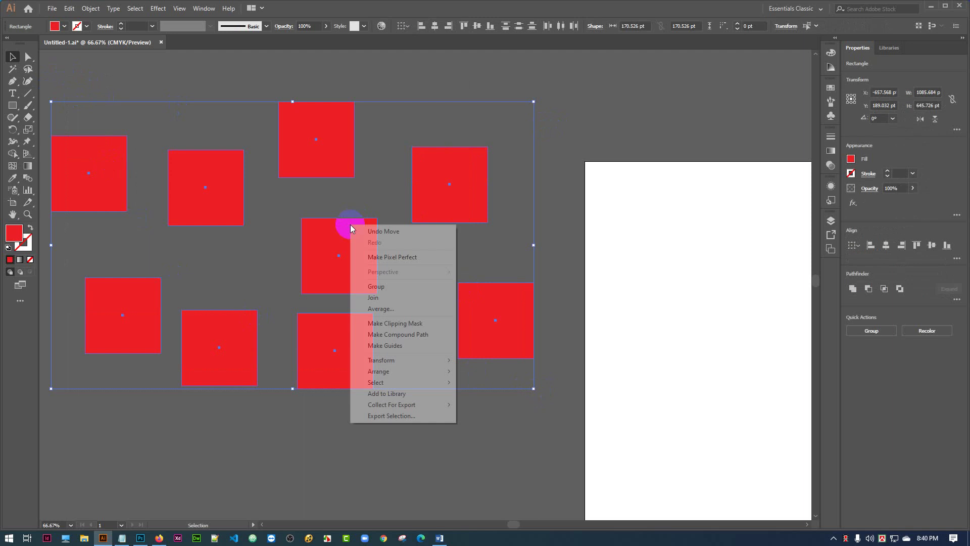
{"action": "left_click", "coordinate": [387, 288]}
{"action": "left_click", "coordinate": [590, 121]}
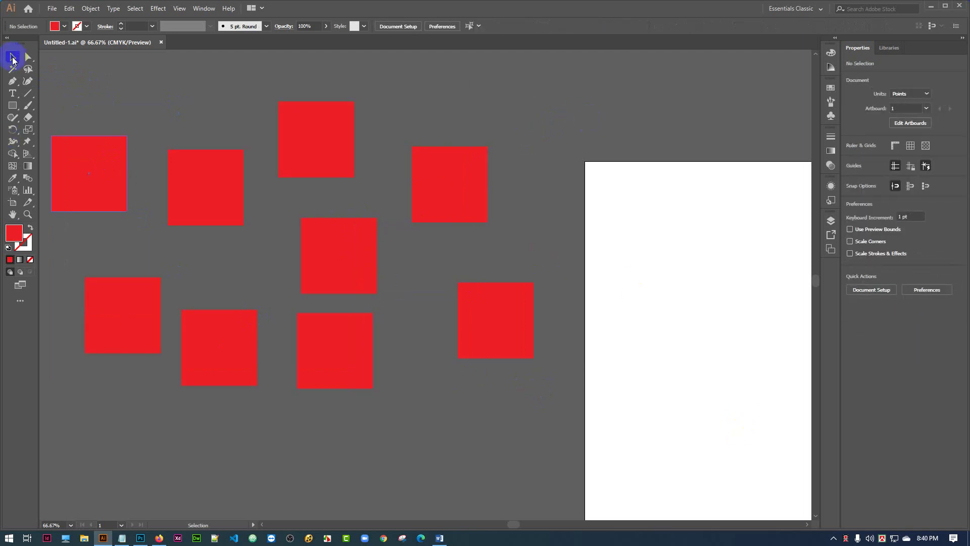
{"action": "left_click", "coordinate": [13, 57]}
{"action": "left_click_drag", "start_coordinate": [329, 153], "coordinate": [463, 207]}
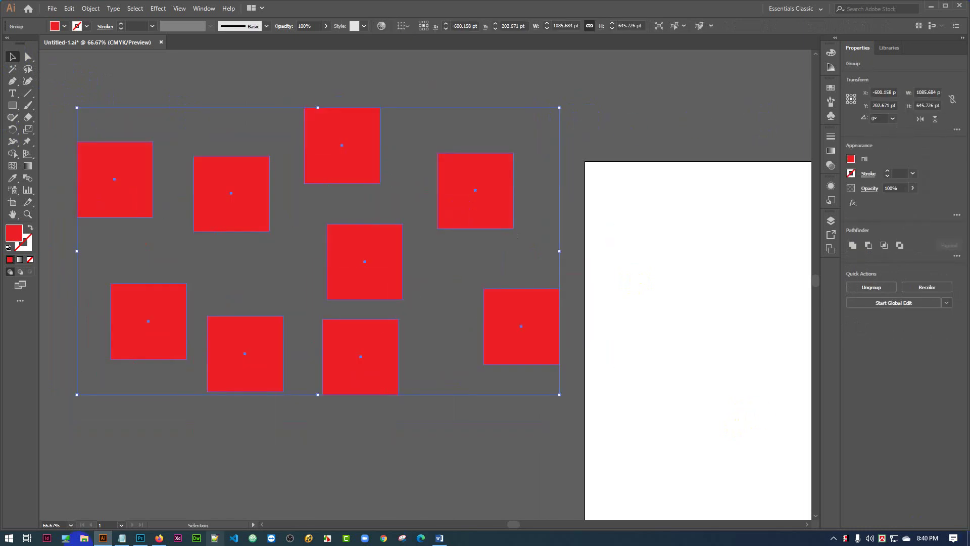
{"action": "left_click", "coordinate": [672, 105]}
Use the Group Selection Tool to reposition eight of the grouped red squares one at a time, leaving the lower rightmost square in place
{"action": "left_click", "coordinate": [28, 58]}
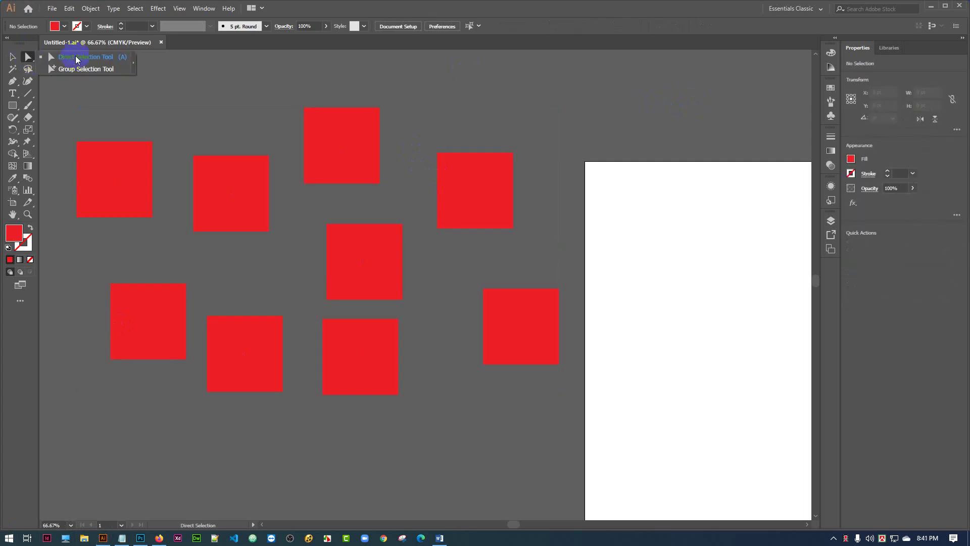
{"action": "left_click", "coordinate": [81, 70]}
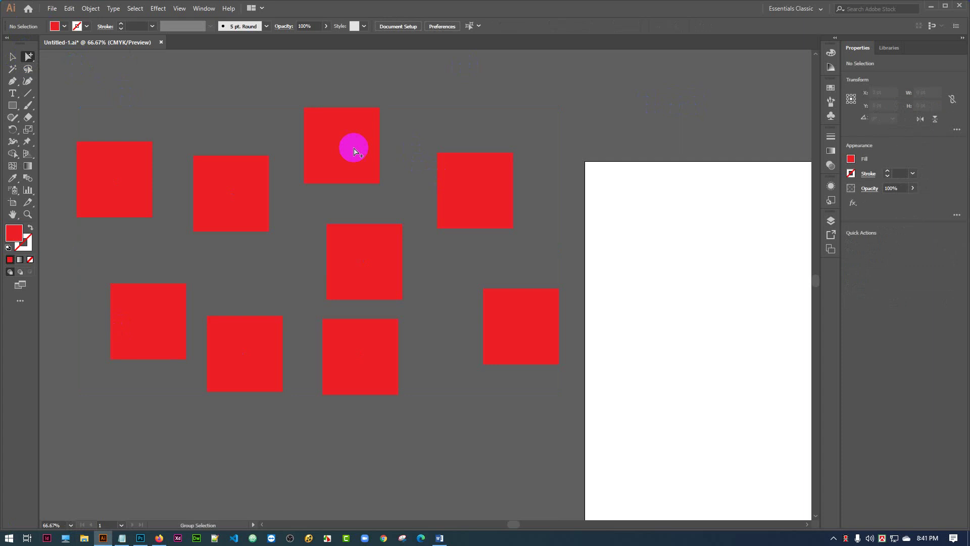
{"action": "left_click_drag", "start_coordinate": [357, 152], "coordinate": [420, 102]}
{"action": "left_click_drag", "start_coordinate": [251, 209], "coordinate": [273, 123]}
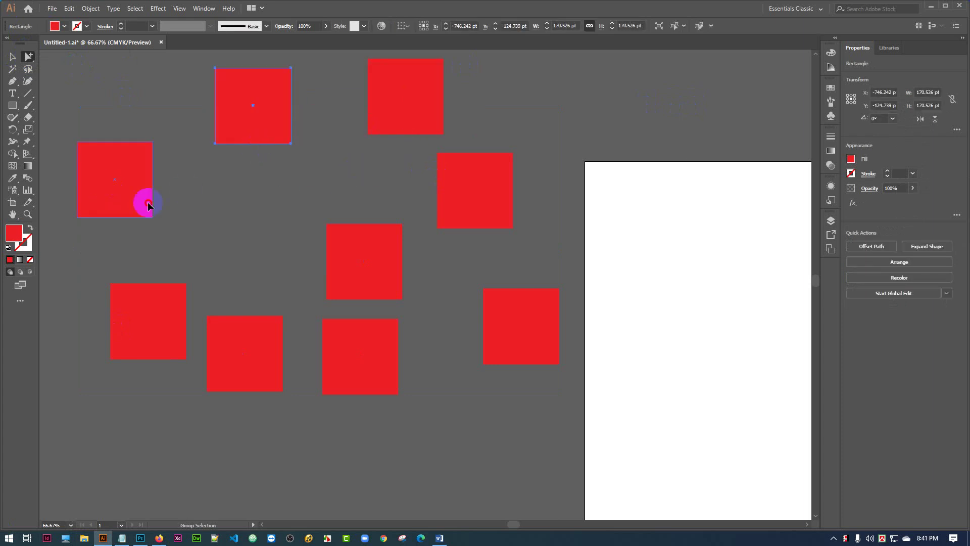
{"action": "left_click_drag", "start_coordinate": [145, 202], "coordinate": [213, 230]}
{"action": "left_click_drag", "start_coordinate": [339, 243], "coordinate": [324, 191]}
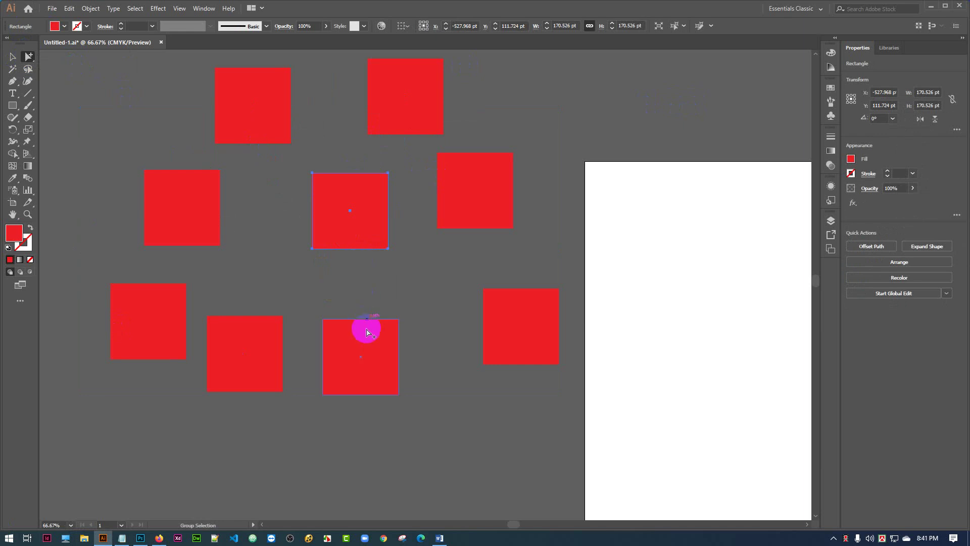
{"action": "left_click_drag", "start_coordinate": [363, 329], "coordinate": [422, 320]}
{"action": "left_click_drag", "start_coordinate": [253, 353], "coordinate": [305, 377]}
{"action": "left_click_drag", "start_coordinate": [147, 337], "coordinate": [180, 375]}
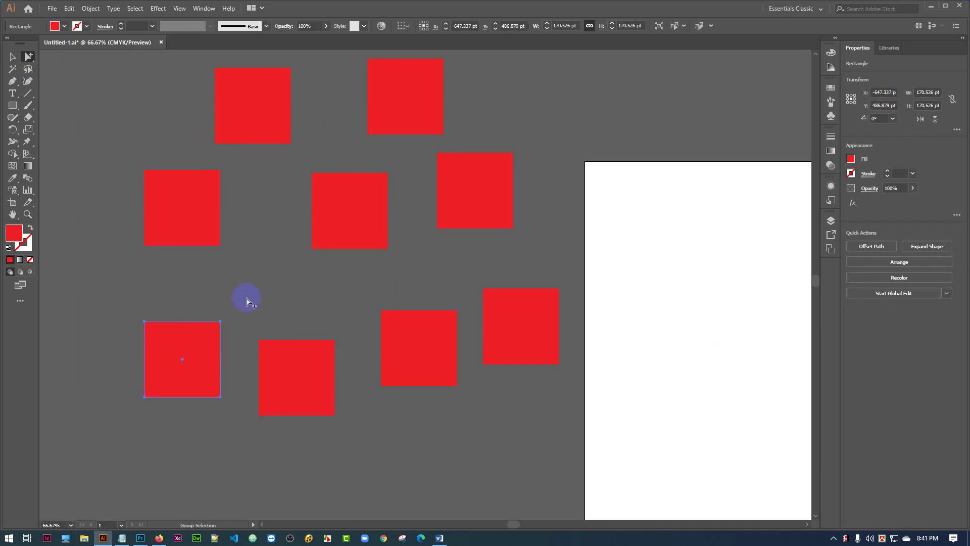
{"action": "left_click_drag", "start_coordinate": [314, 248], "coordinate": [276, 303]}
{"action": "left_click_drag", "start_coordinate": [481, 182], "coordinate": [467, 234]}
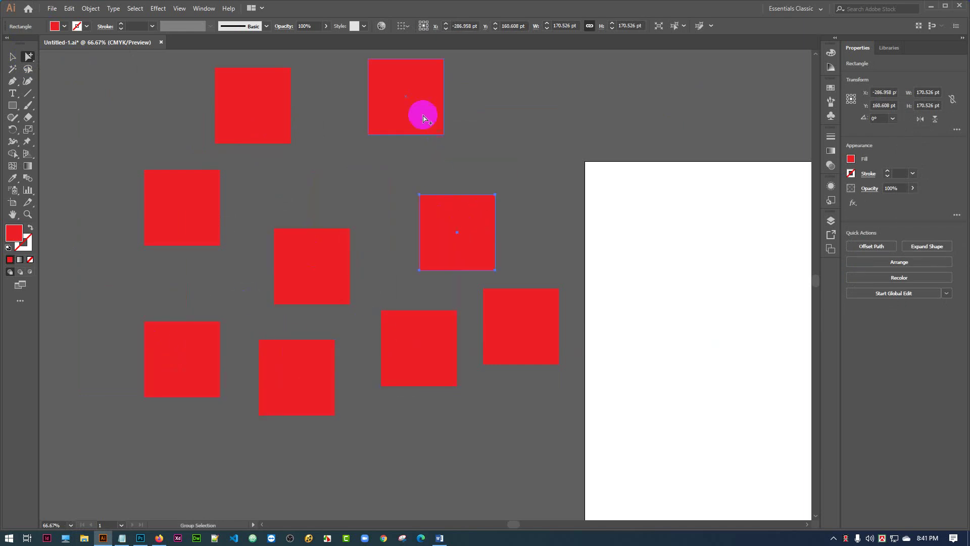
{"action": "left_click_drag", "start_coordinate": [422, 113], "coordinate": [385, 151]}
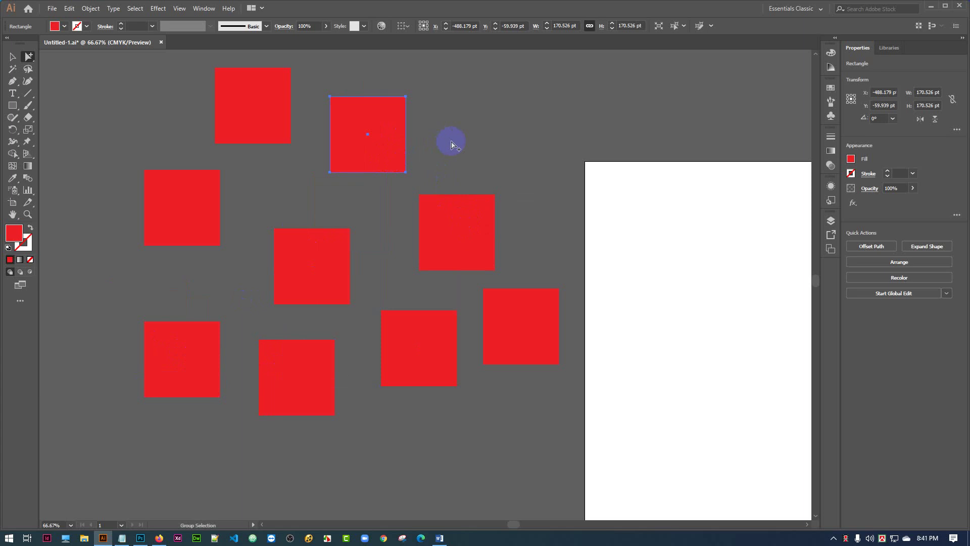
Change the fill of the upper-right square within the group to magenta
{"action": "left_click", "coordinate": [389, 153]}
{"action": "left_click", "coordinate": [64, 26]}
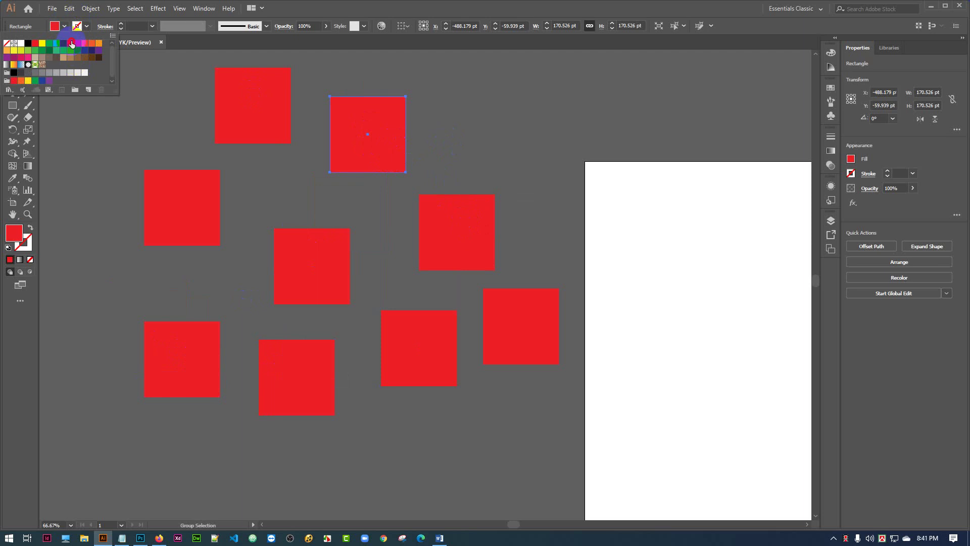
{"action": "left_click", "coordinate": [70, 43]}
{"action": "left_click", "coordinate": [4, 414]}
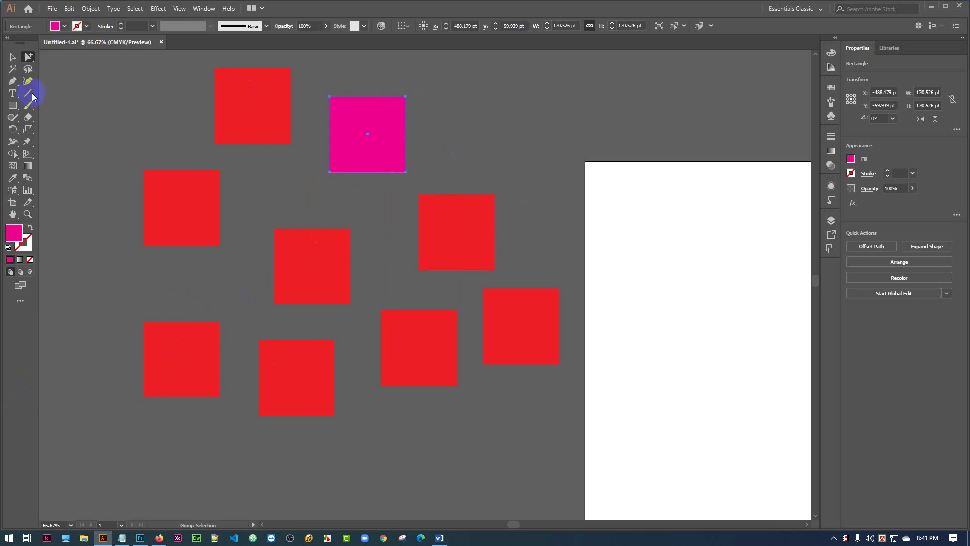
Move the whole group of squares with the Selection Tool to about X -557 pt, Y 196 pt, and delete it
{"action": "left_click", "coordinate": [13, 57]}
{"action": "left_click", "coordinate": [384, 99]}
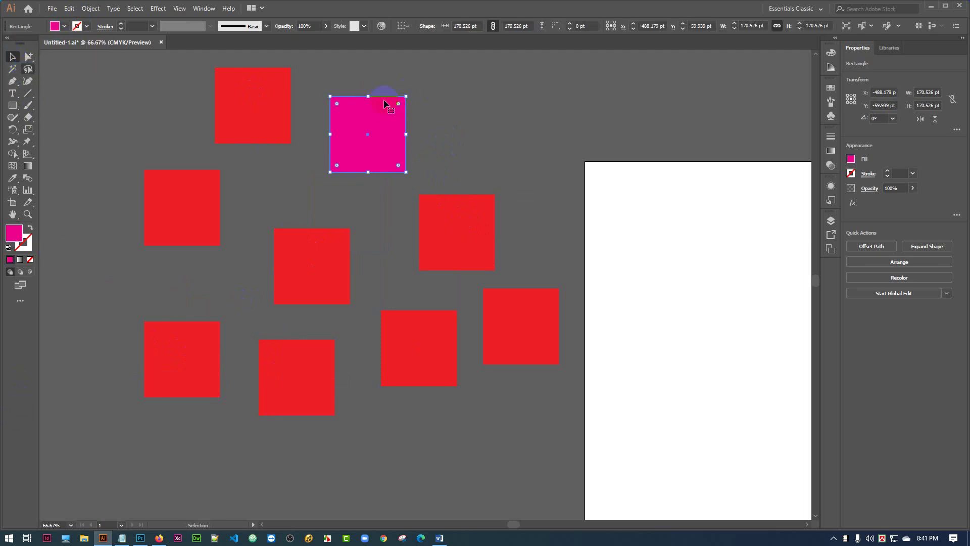
{"action": "left_click", "coordinate": [526, 104]}
{"action": "left_click_drag", "start_coordinate": [439, 255], "coordinate": [422, 241]}
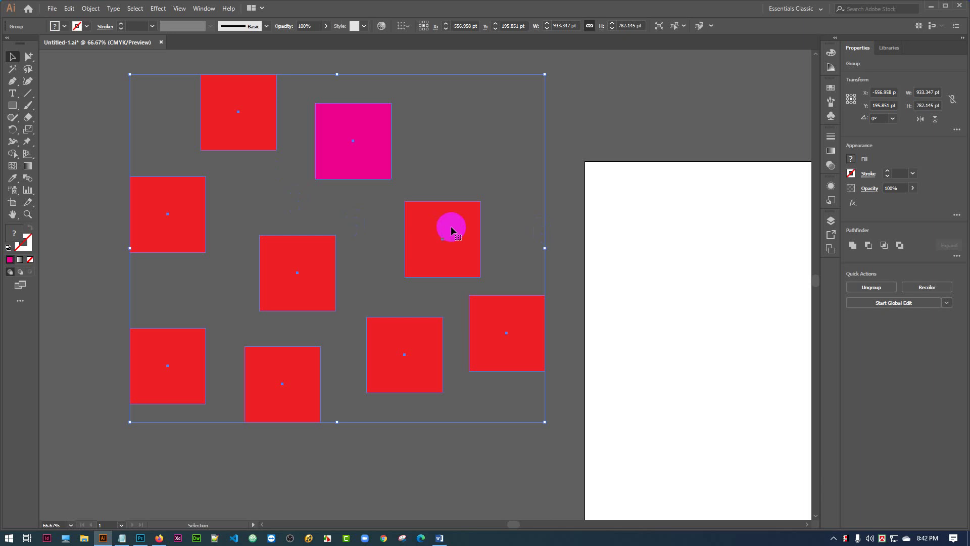
{"action": "key", "text": "Delete"}
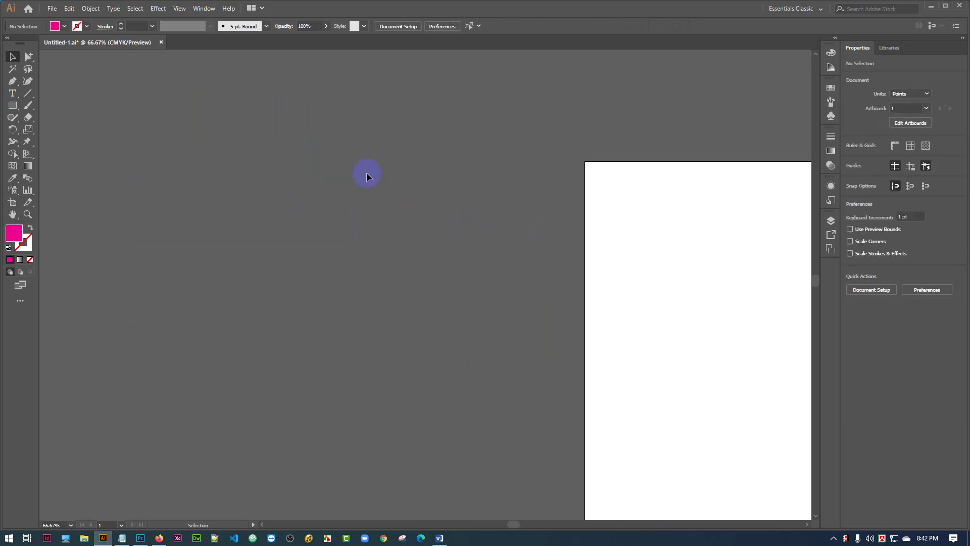
Draw a magenta rectangle about 500 by 480 pt beside the artboard and move it to about X -638 pt, Y 99 pt
{"action": "left_click", "coordinate": [13, 105]}
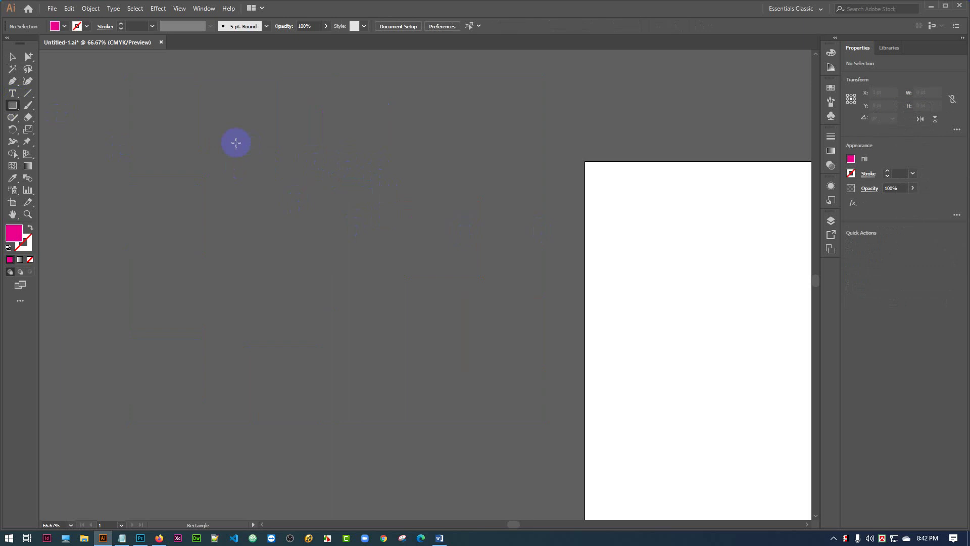
{"action": "left_click_drag", "start_coordinate": [226, 139], "coordinate": [448, 352]}
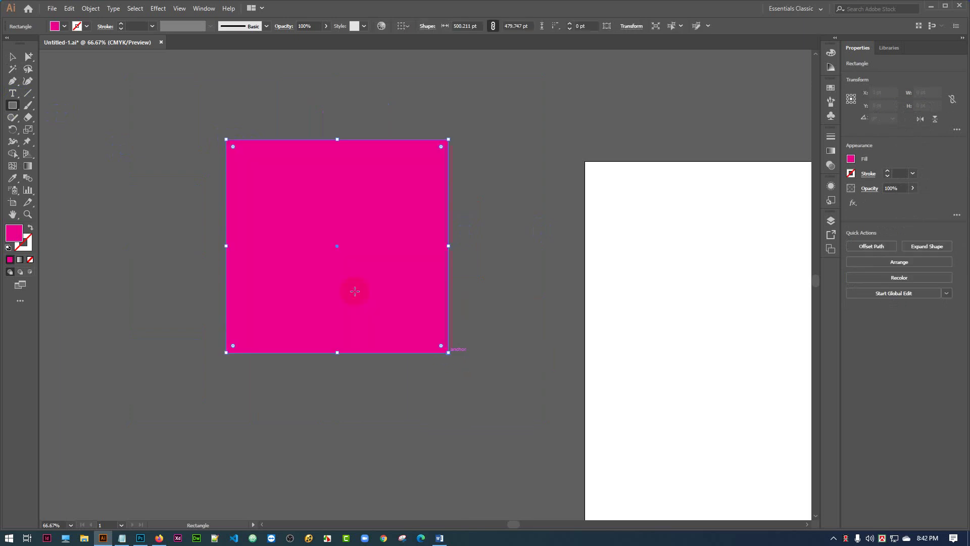
{"action": "left_click", "coordinate": [12, 56]}
{"action": "left_click", "coordinate": [456, 196]}
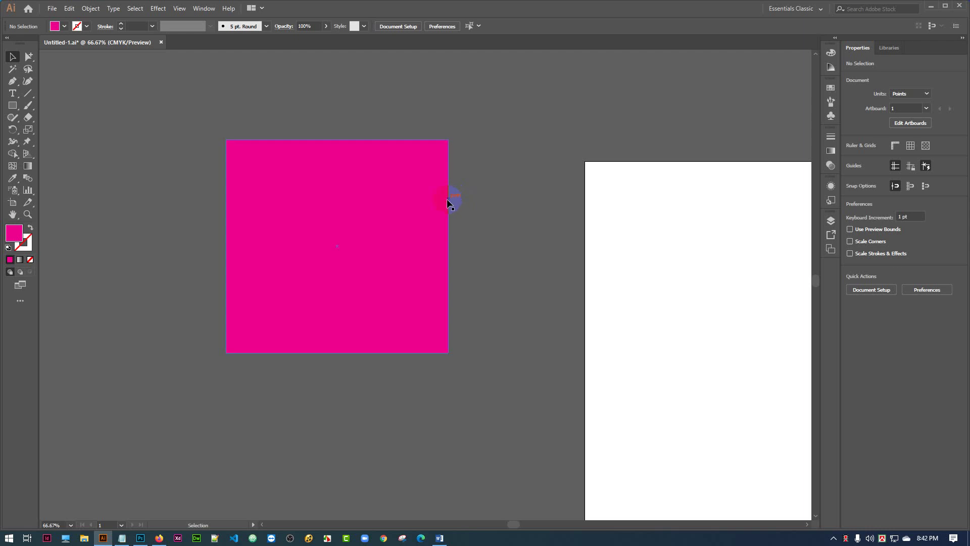
{"action": "left_click_drag", "start_coordinate": [418, 245], "coordinate": [382, 204]}
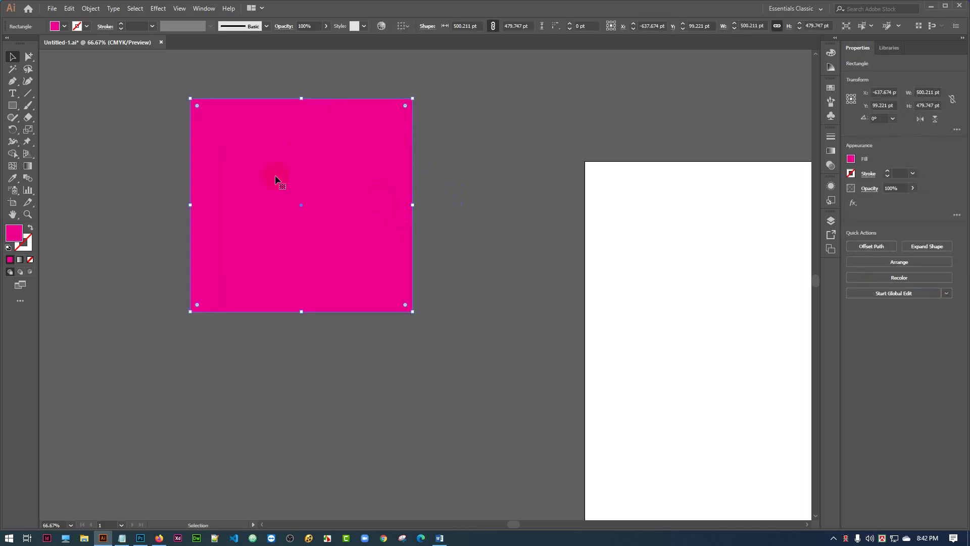
Duplicate the magenta rectangle, place the overlapping copy at about X -639 pt, Y 80 pt, and fill it with red
{"action": "left_click", "coordinate": [332, 182]}
{"action": "mouse_move", "coordinate": [322, 150]}
{"action": "left_mouse_down"}
{"action": "mouse_move", "coordinate": [285, 138]}
{"action": "mouse_move", "coordinate": [319, 163]}
{"action": "left_mouse_up"}
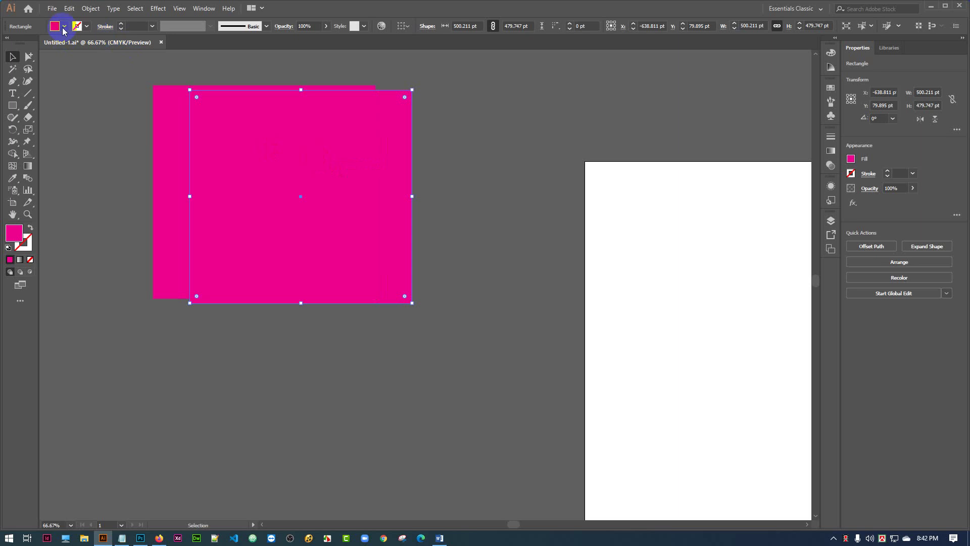
{"action": "left_click", "coordinate": [64, 28]}
{"action": "left_click", "coordinate": [37, 51]}
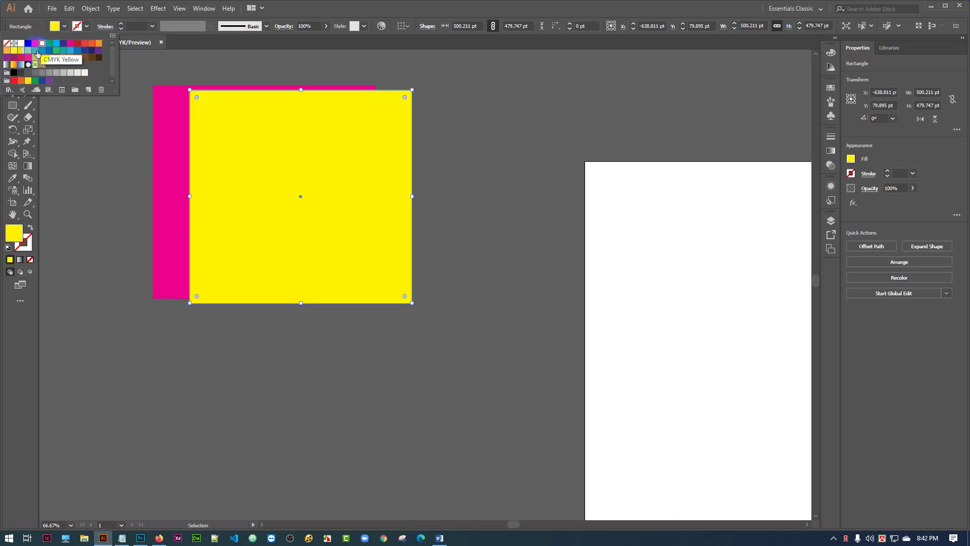
{"action": "left_click", "coordinate": [35, 43]}
{"action": "left_click", "coordinate": [112, 185]}
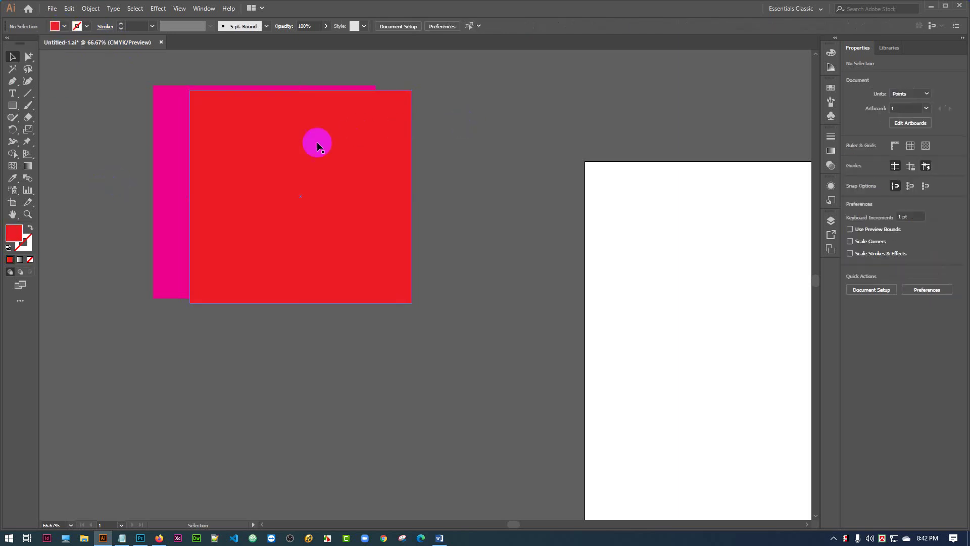
Change the front rectangle's fill to dark blue and move it to about X -605 pt, Y 75 pt
{"action": "left_click_drag", "start_coordinate": [317, 143], "coordinate": [314, 143]}
{"action": "left_click", "coordinate": [64, 26]}
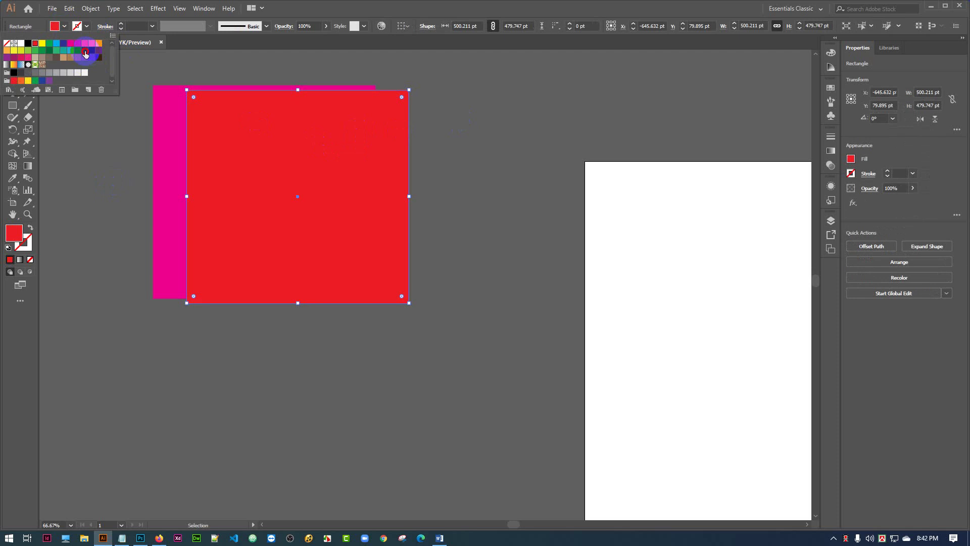
{"action": "left_click", "coordinate": [86, 54]}
{"action": "left_click", "coordinate": [106, 149]}
{"action": "left_click", "coordinate": [522, 150]}
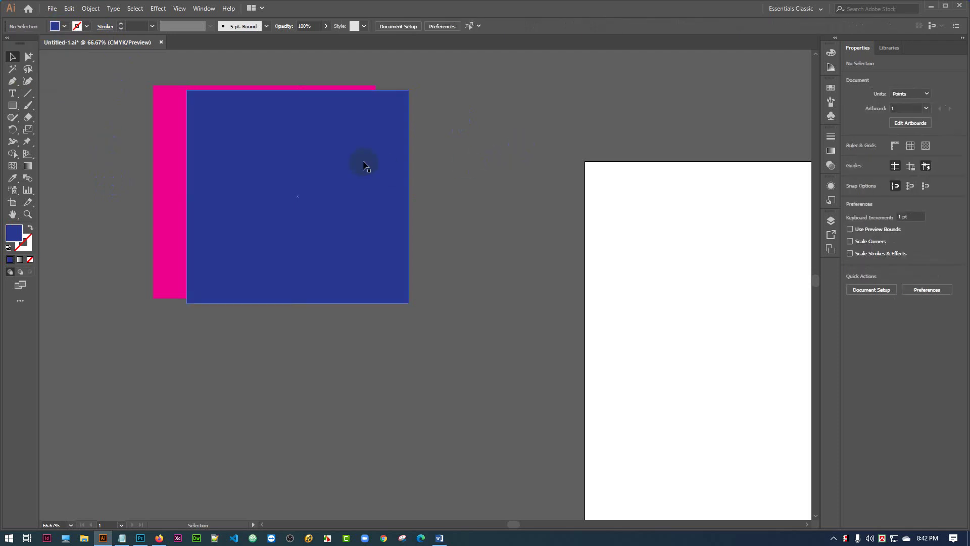
{"action": "left_click_drag", "start_coordinate": [294, 178], "coordinate": [313, 167]}
{"action": "left_click_drag", "start_coordinate": [377, 160], "coordinate": [377, 168]}
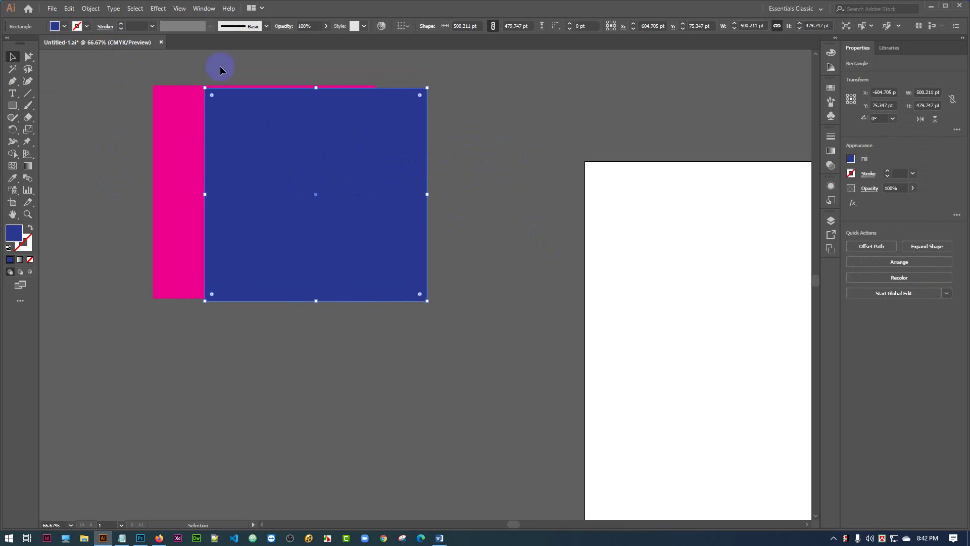
{"action": "left_click", "coordinate": [521, 130]}
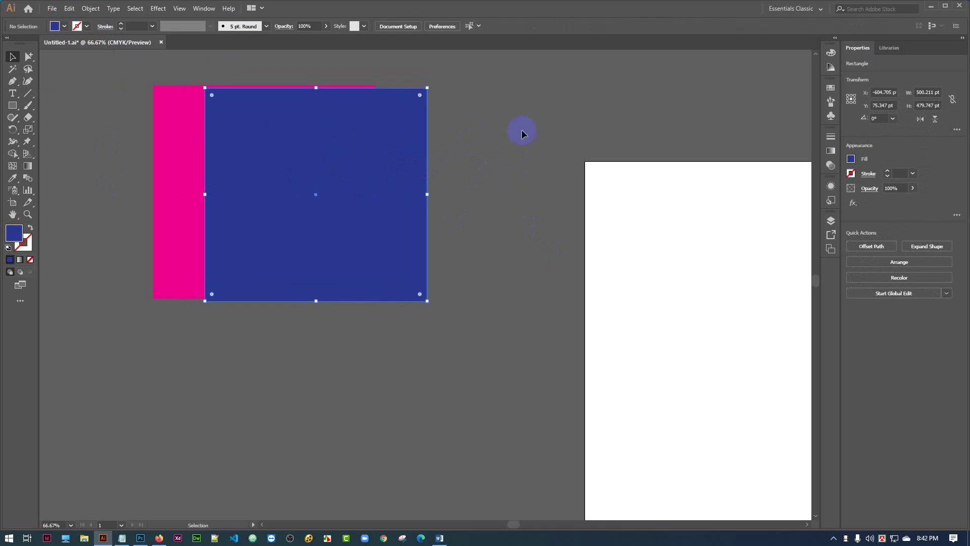
Send the dark blue rectangle to the back, behind the magenta one
{"action": "left_click", "coordinate": [298, 156]}
{"action": "right_click", "coordinate": [299, 157]}
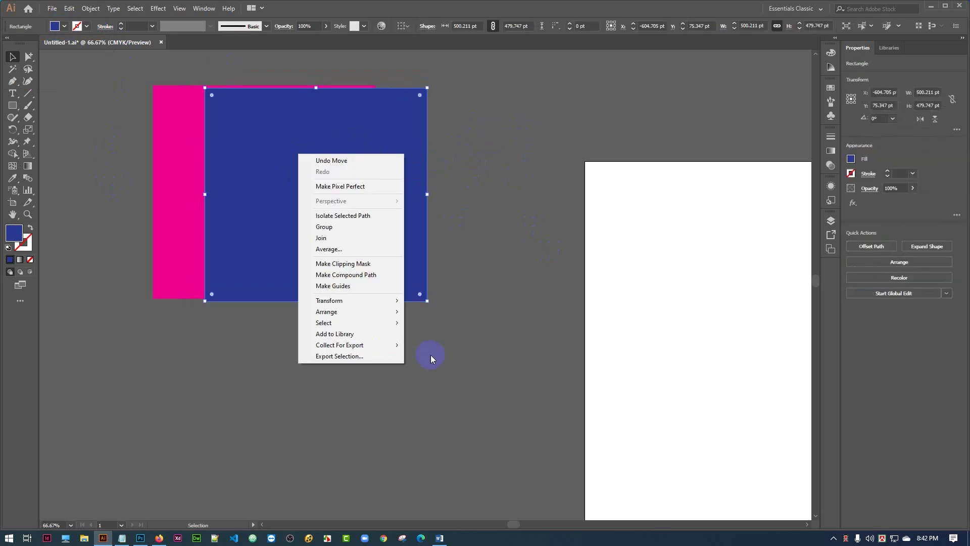
{"action": "mouse_move", "coordinate": [380, 313]}
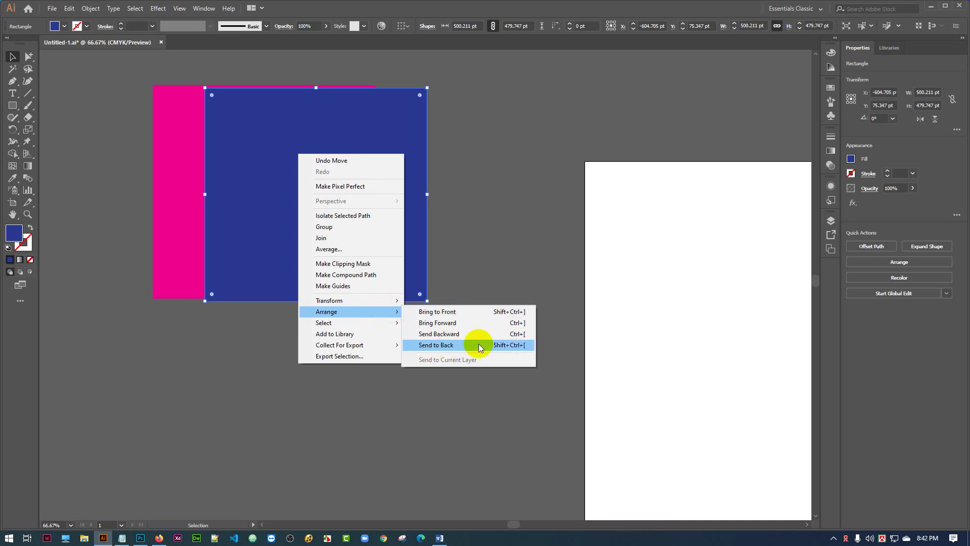
{"action": "left_click", "coordinate": [447, 345]}
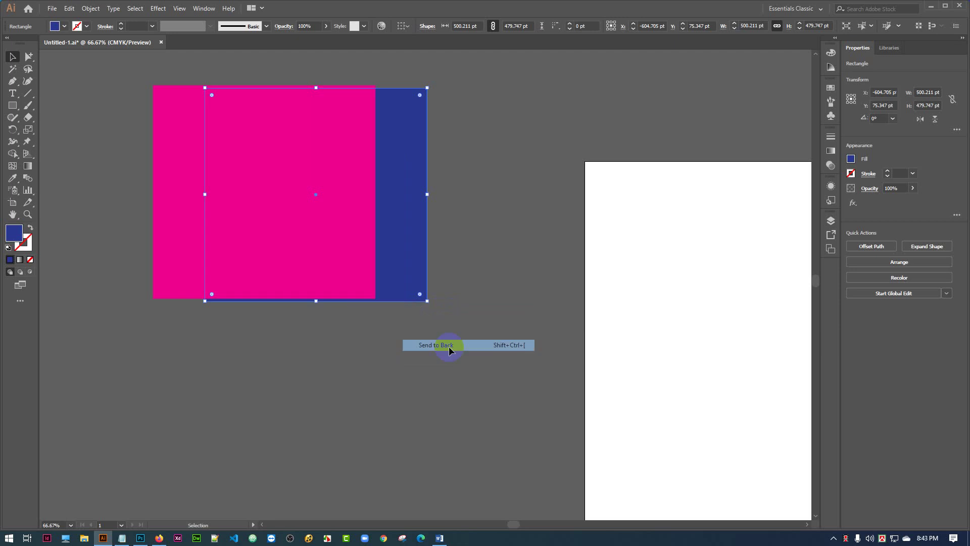
{"action": "left_click", "coordinate": [484, 152]}
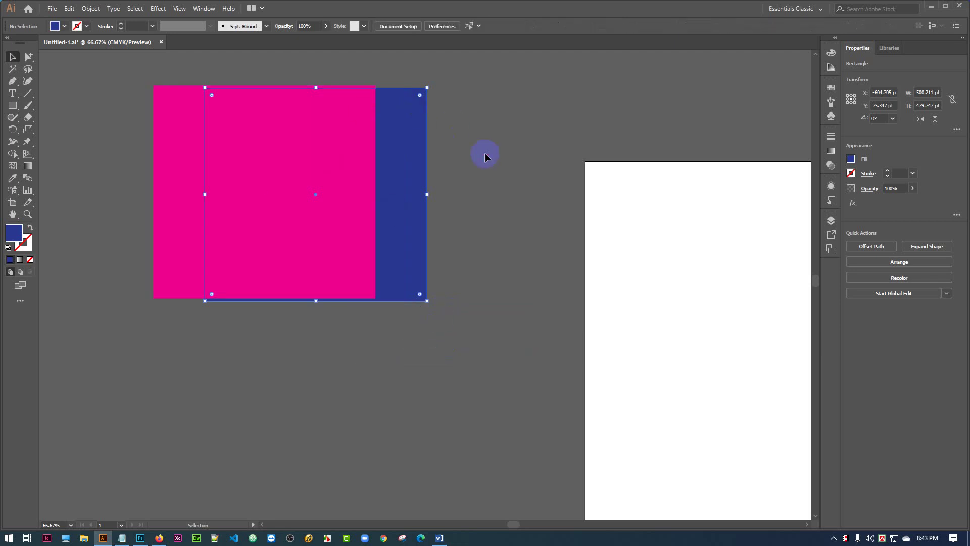
Send the magenta rectangle to the back, behind the dark blue one
{"action": "right_click", "coordinate": [297, 151]}
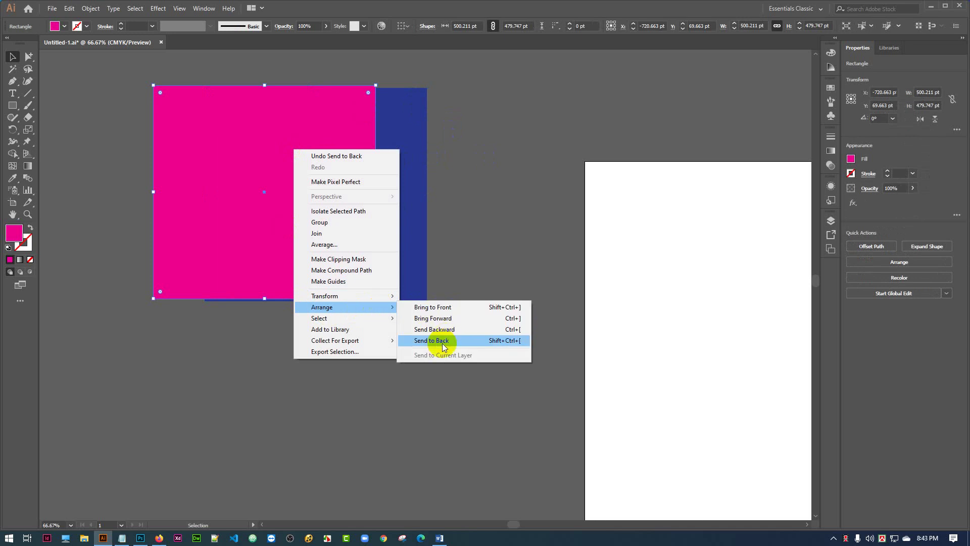
{"action": "left_click", "coordinate": [443, 347]}
{"action": "left_click", "coordinate": [506, 209]}
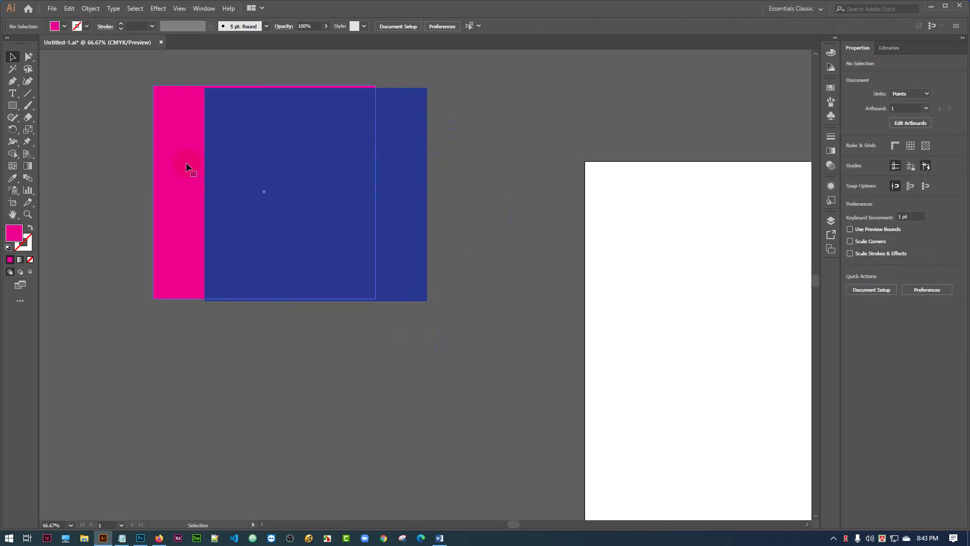
Bring the magenta rectangle to the front, above the dark blue one
{"action": "right_click", "coordinate": [187, 163]}
{"action": "mouse_move", "coordinate": [283, 325]}
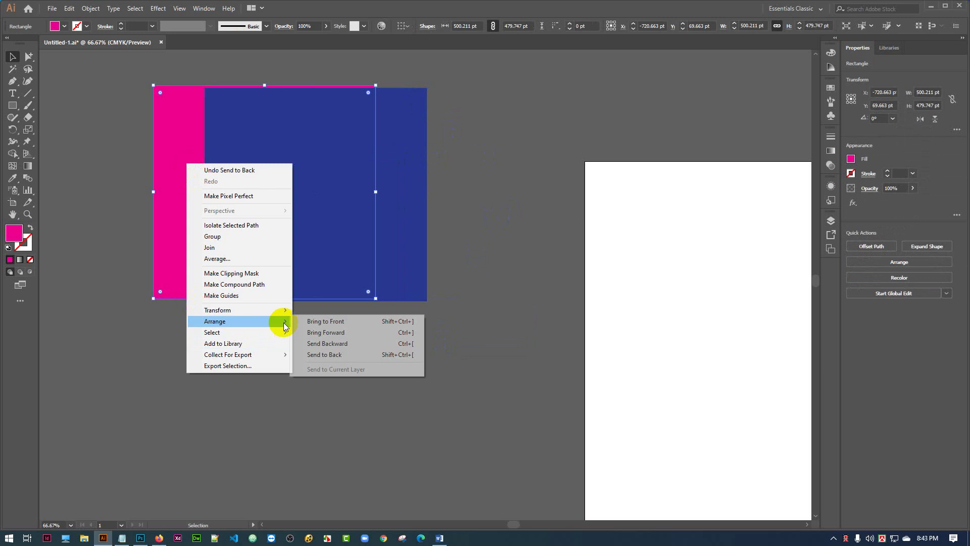
{"action": "left_click", "coordinate": [338, 322]}
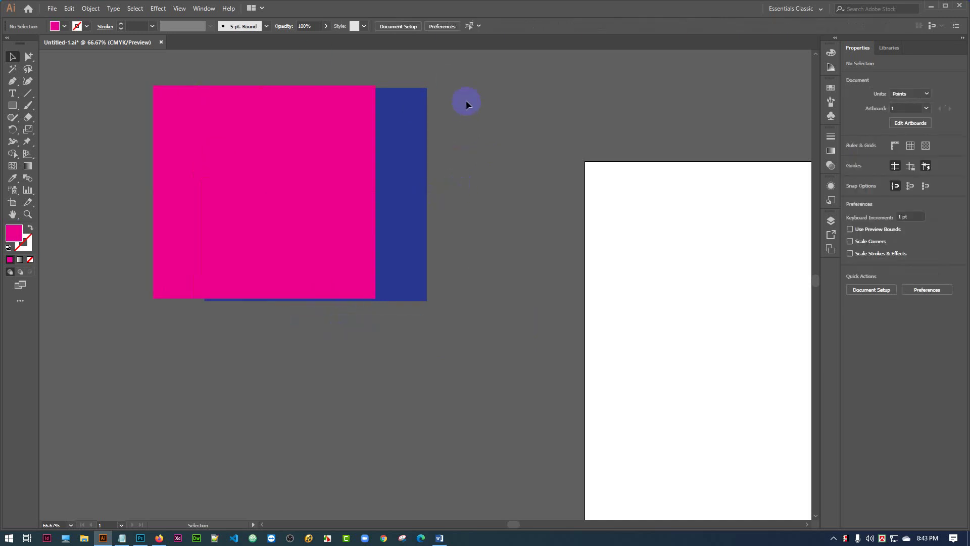
Move both rectangles together down and right, and slide the magenta one left and back over the blue one
{"action": "left_click_drag", "start_coordinate": [466, 99], "coordinate": [348, 216]}
{"action": "left_click", "coordinate": [509, 135]}
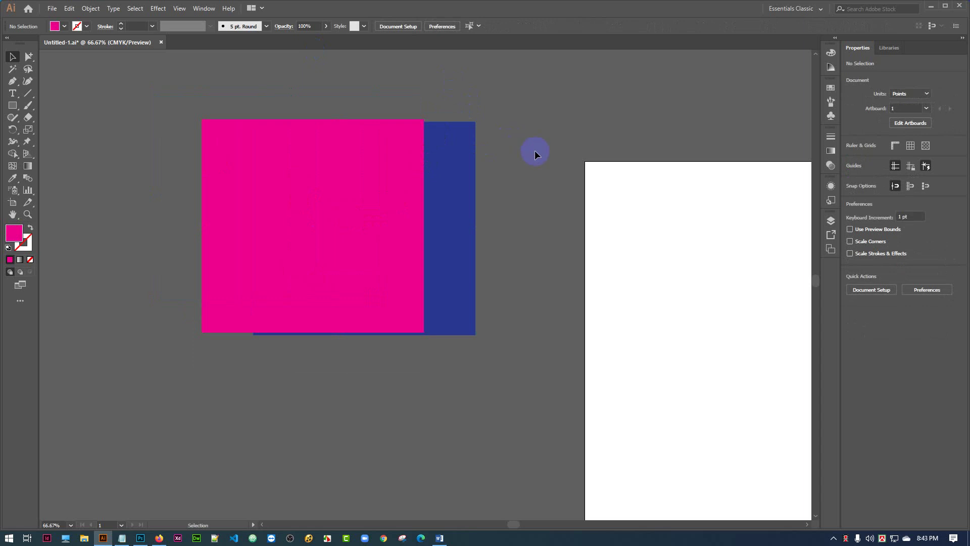
{"action": "left_click_drag", "start_coordinate": [402, 191], "coordinate": [334, 193]}
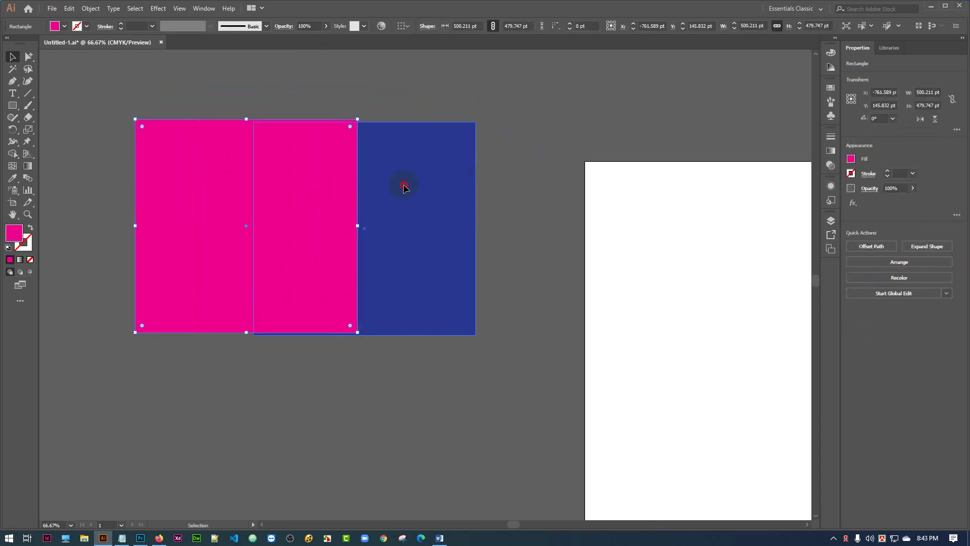
{"action": "mouse_move", "coordinate": [402, 184]}
{"action": "left_mouse_down"}
{"action": "mouse_move", "coordinate": [478, 175]}
{"action": "mouse_move", "coordinate": [395, 187]}
{"action": "left_mouse_up"}
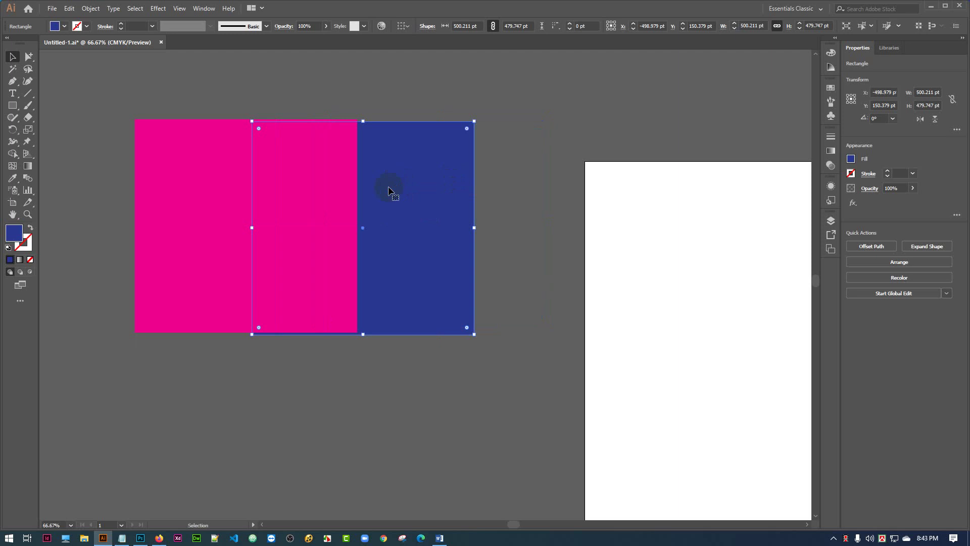
{"action": "left_click", "coordinate": [174, 94]}
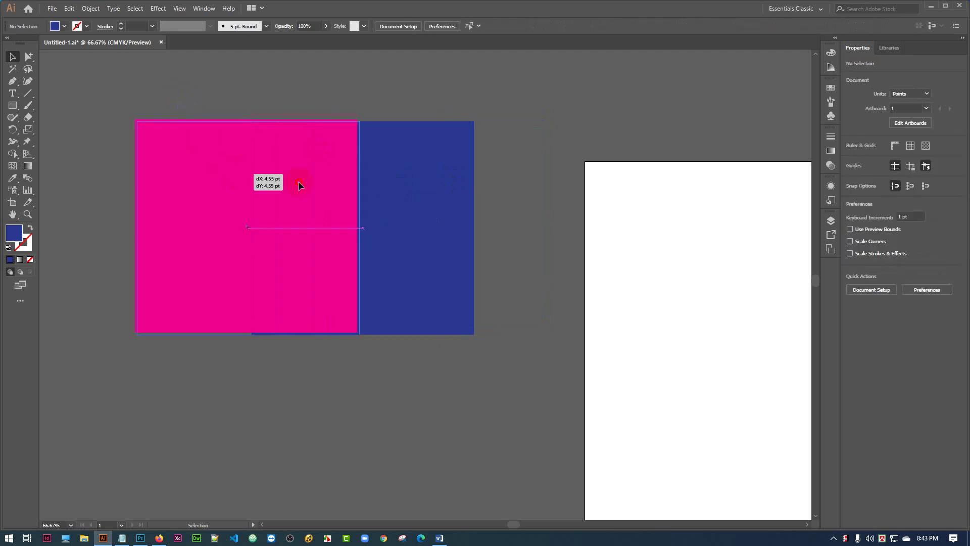
{"action": "left_click_drag", "start_coordinate": [298, 180], "coordinate": [491, 161]}
{"action": "left_click", "coordinate": [526, 156]}
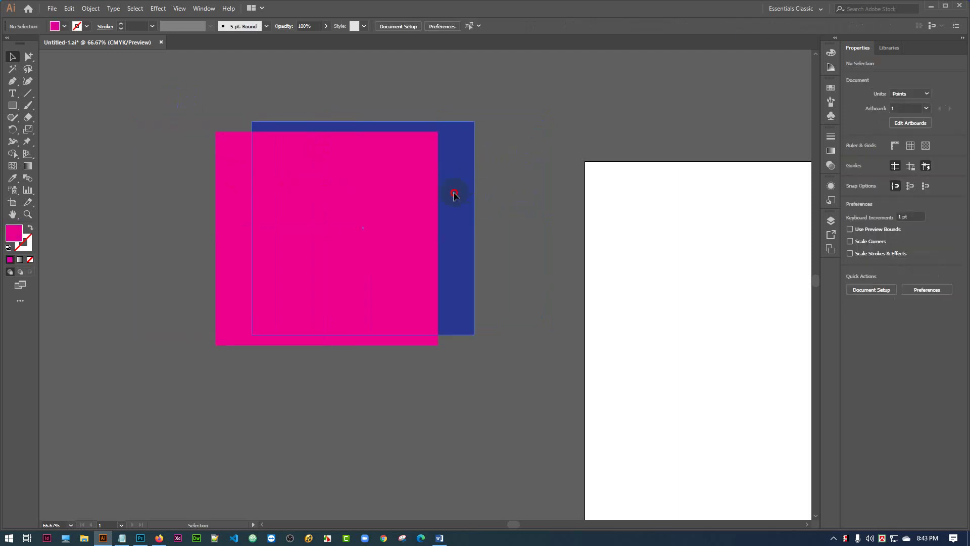
Separate the rectangles, moving the blue one across the artboard's upper left corner and the magenta one to about X -763 pt, Y 186 pt
{"action": "left_click_drag", "start_coordinate": [443, 198], "coordinate": [295, 222]}
{"action": "left_click_drag", "start_coordinate": [424, 213], "coordinate": [586, 162]}
{"action": "left_click_drag", "start_coordinate": [256, 251], "coordinate": [302, 207]}
{"action": "left_click_drag", "start_coordinate": [301, 262], "coordinate": [319, 216]}
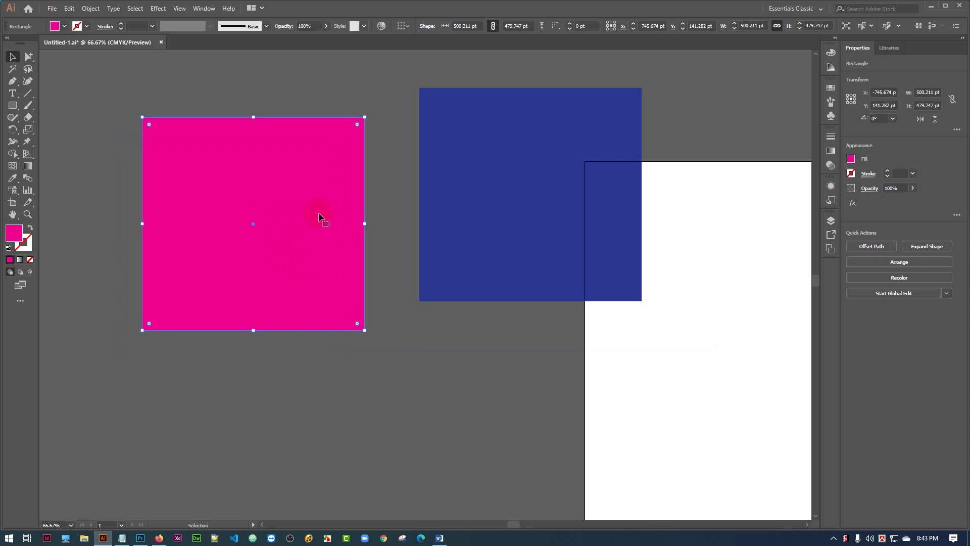
{"action": "left_click_drag", "start_coordinate": [324, 199], "coordinate": [309, 221]}
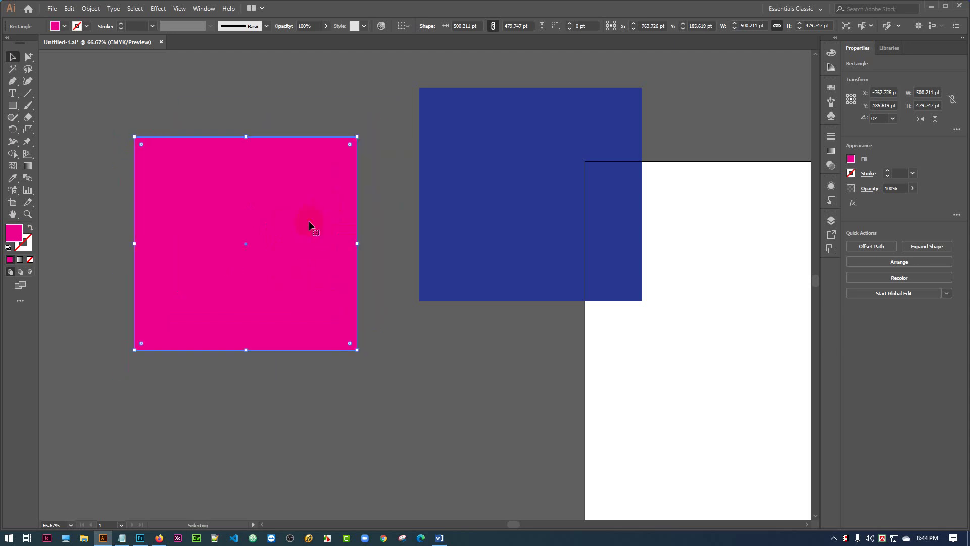
Lock the magenta rectangle
{"action": "left_click", "coordinate": [92, 9]}
{"action": "mouse_move", "coordinate": [110, 68]}
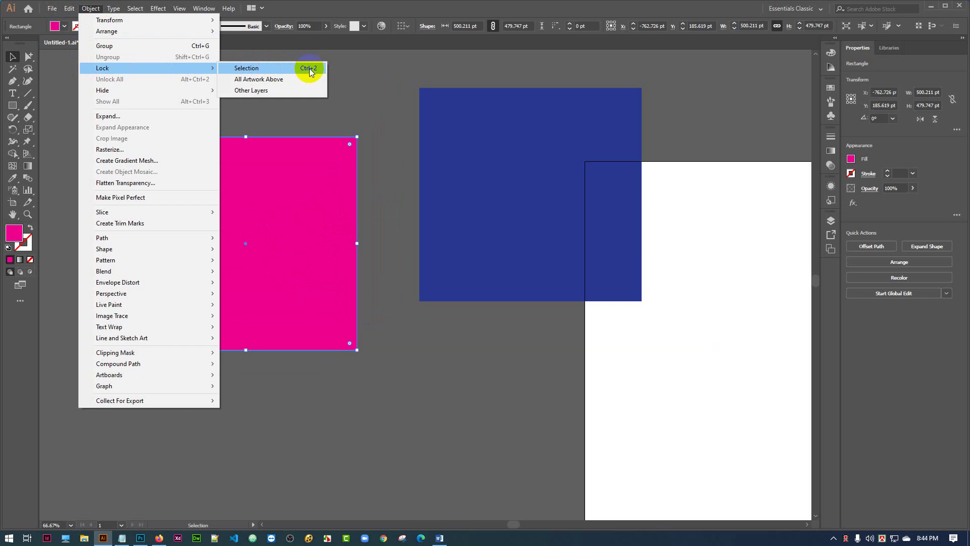
{"action": "left_click", "coordinate": [252, 67]}
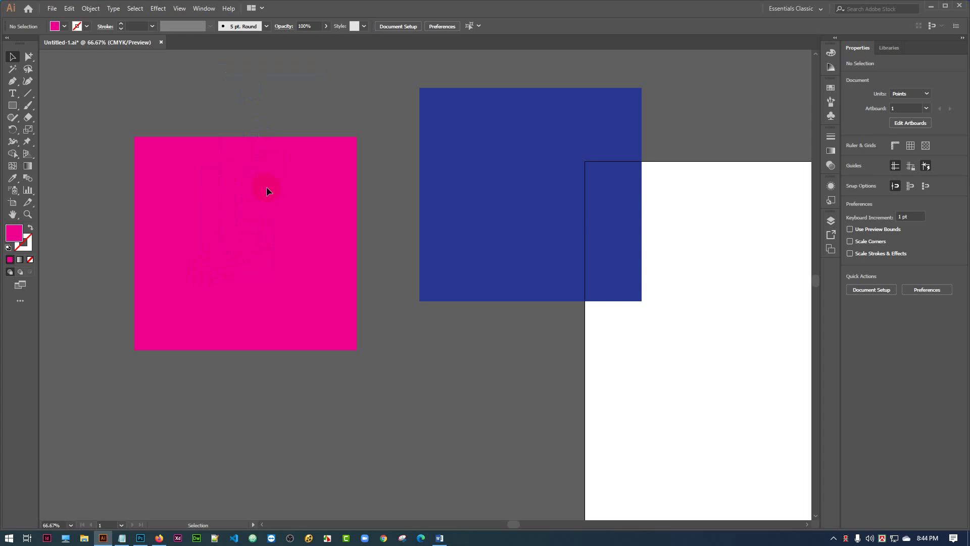
Unlock all locked objects and clear the selection
{"action": "left_click", "coordinate": [90, 9]}
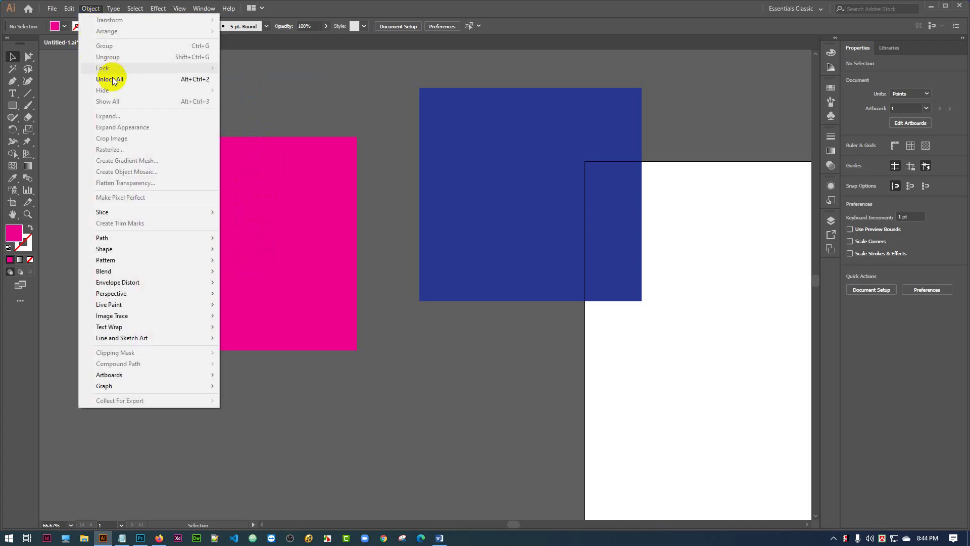
{"action": "left_click", "coordinate": [201, 79]}
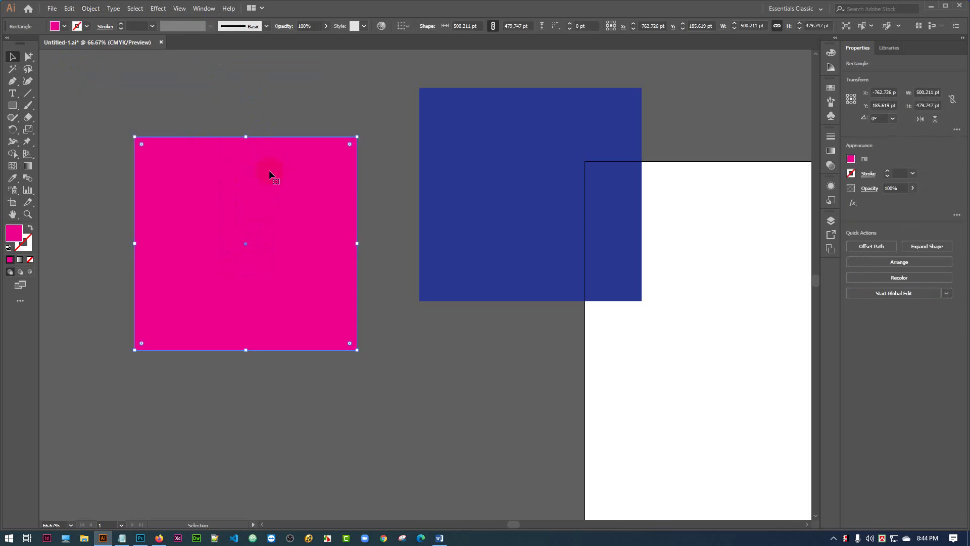
{"action": "left_click", "coordinate": [247, 85]}
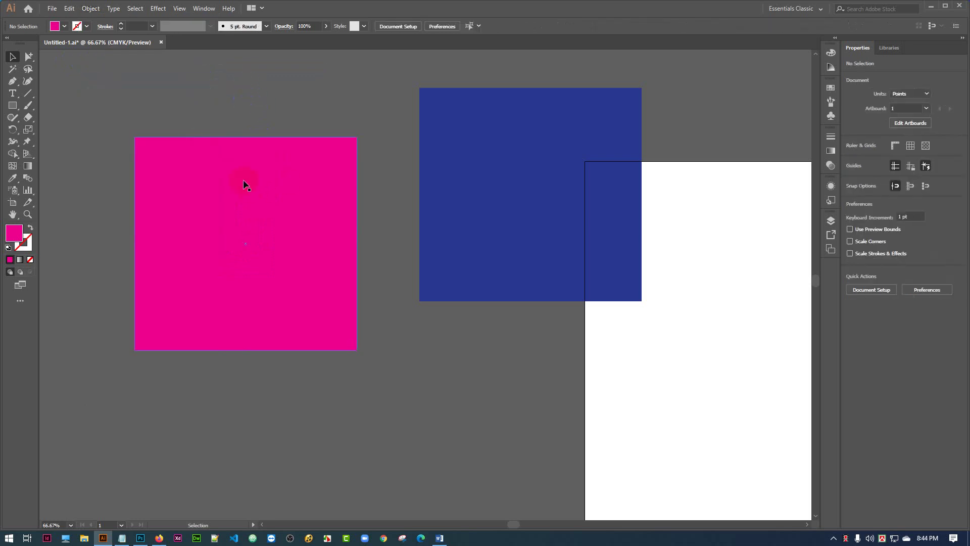
Select the magenta rectangle and lock it again
{"action": "left_click", "coordinate": [239, 174]}
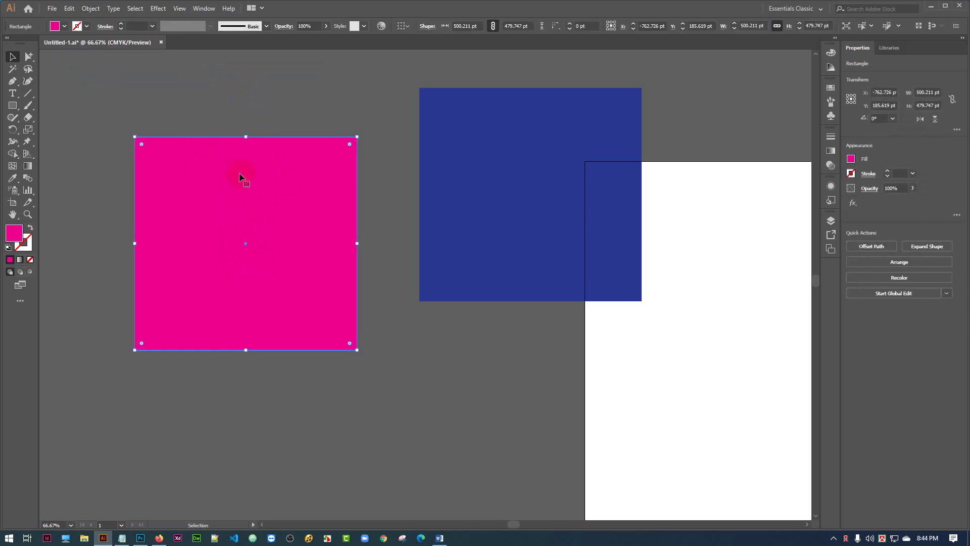
{"action": "key", "text": "ctrl+2"}
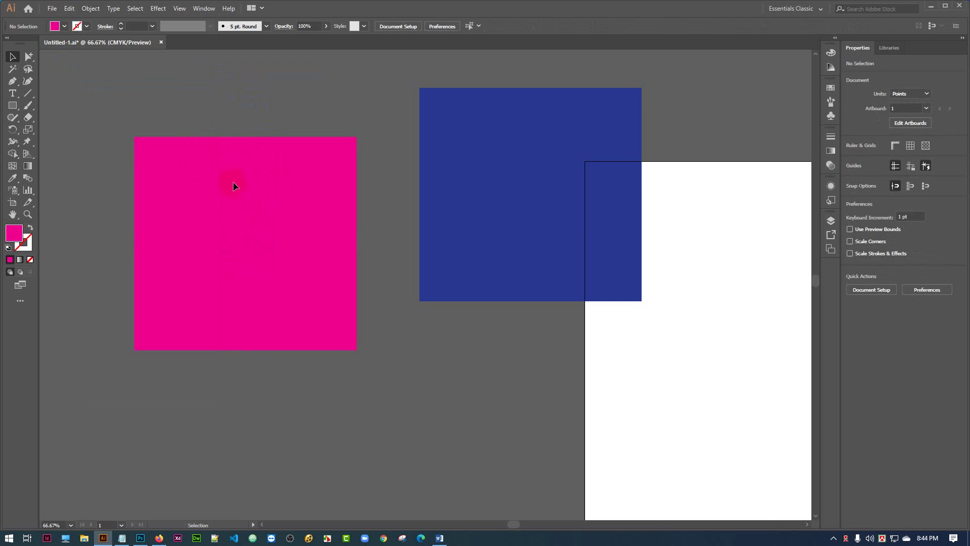
Unlock the magenta rectangle and move it to about X -846 pt, Y 121 pt
{"action": "key", "text": "ctrl"}
{"action": "left_click_drag", "start_coordinate": [234, 186], "coordinate": [212, 171]}
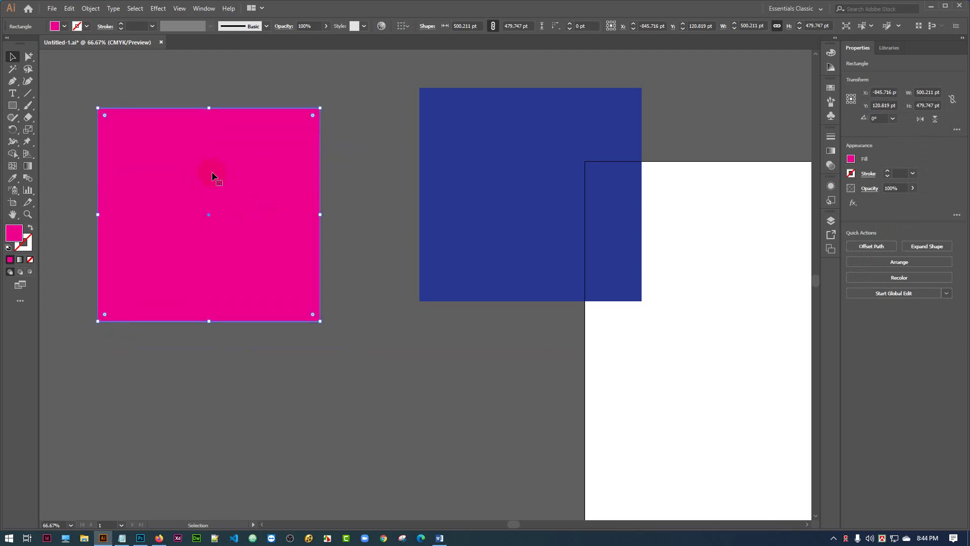
{"action": "left_click", "coordinate": [386, 141]}
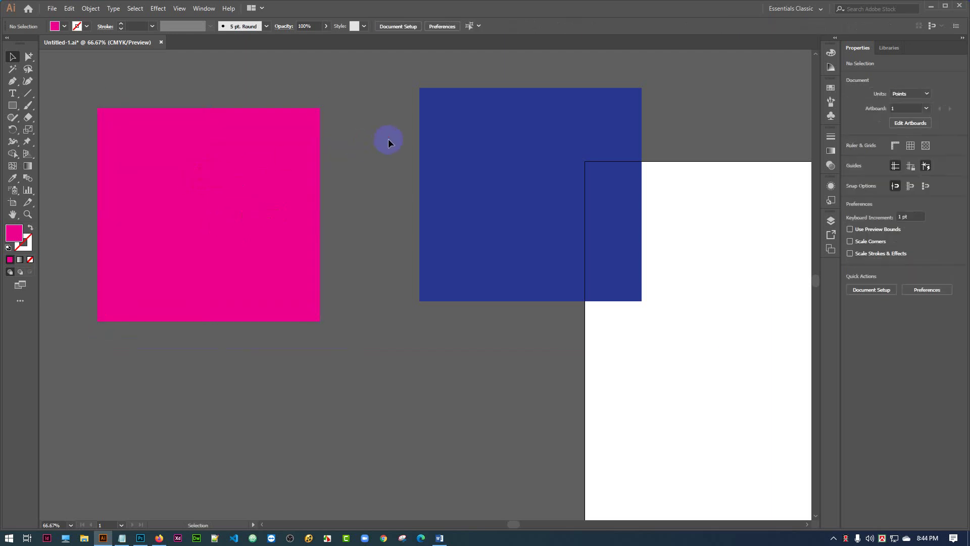
Move the blue rectangle beside the magenta one, to about X -294 pt, Y 140 pt, and hide it
{"action": "left_click_drag", "start_coordinate": [478, 134], "coordinate": [439, 177]}
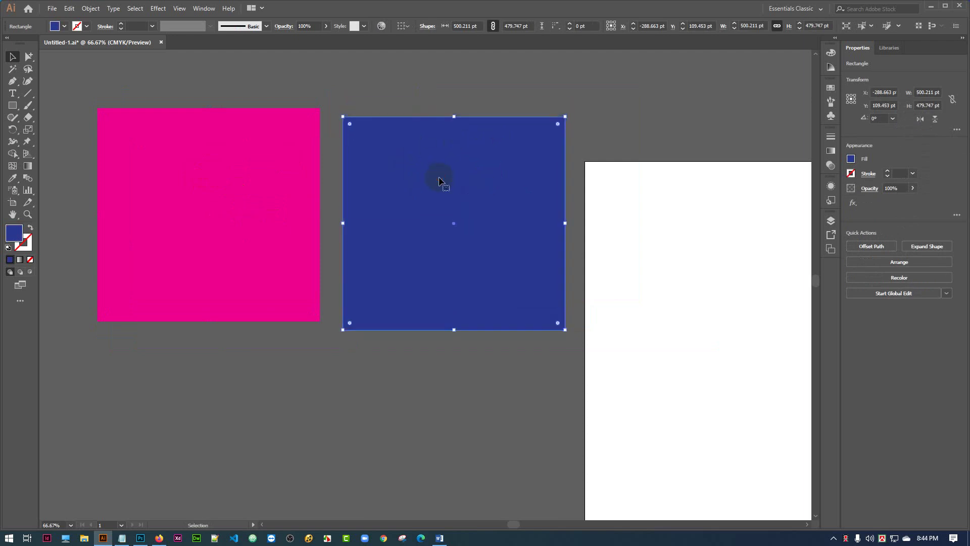
{"action": "left_click", "coordinate": [89, 10]}
{"action": "mouse_move", "coordinate": [126, 90]}
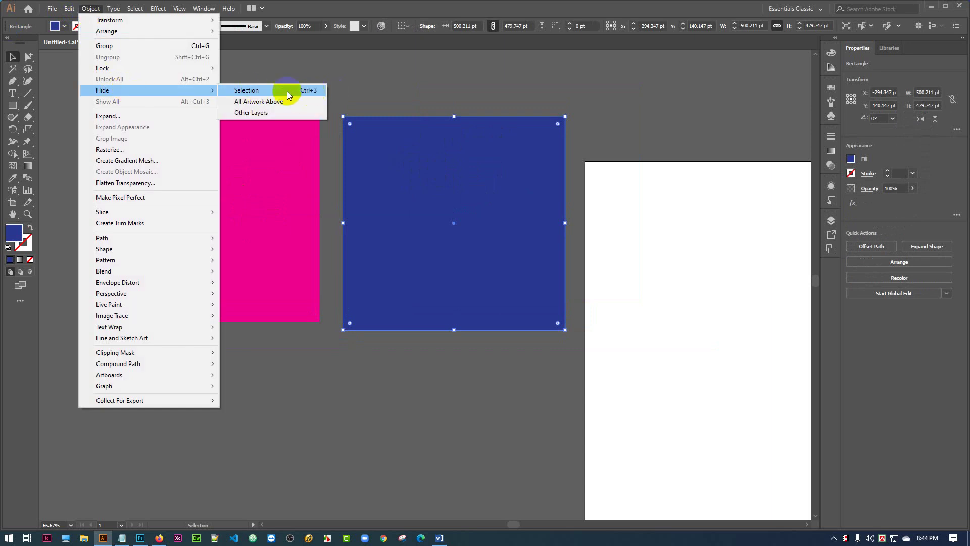
{"action": "left_click", "coordinate": [266, 91]}
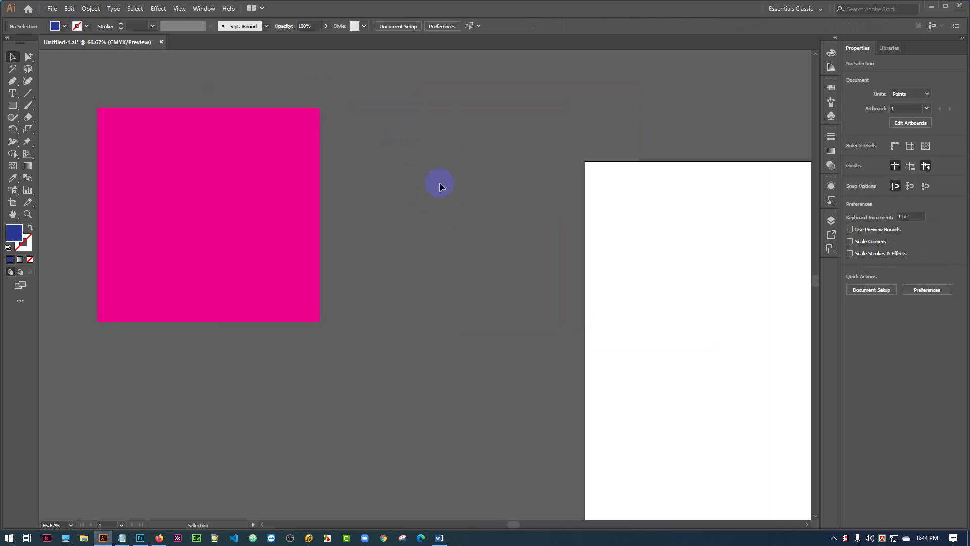
Show all hidden objects and clear the selection
{"action": "left_click", "coordinate": [90, 8]}
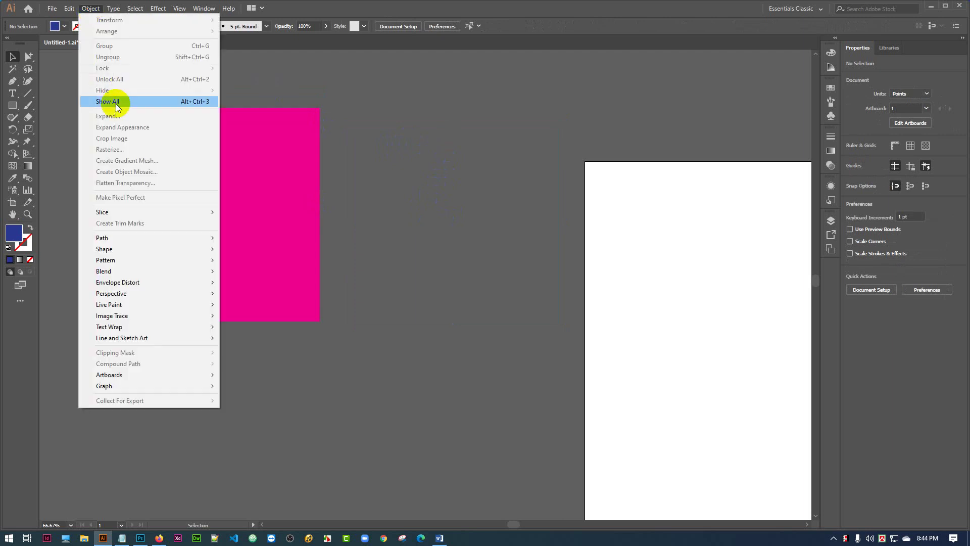
{"action": "left_click", "coordinate": [114, 102]}
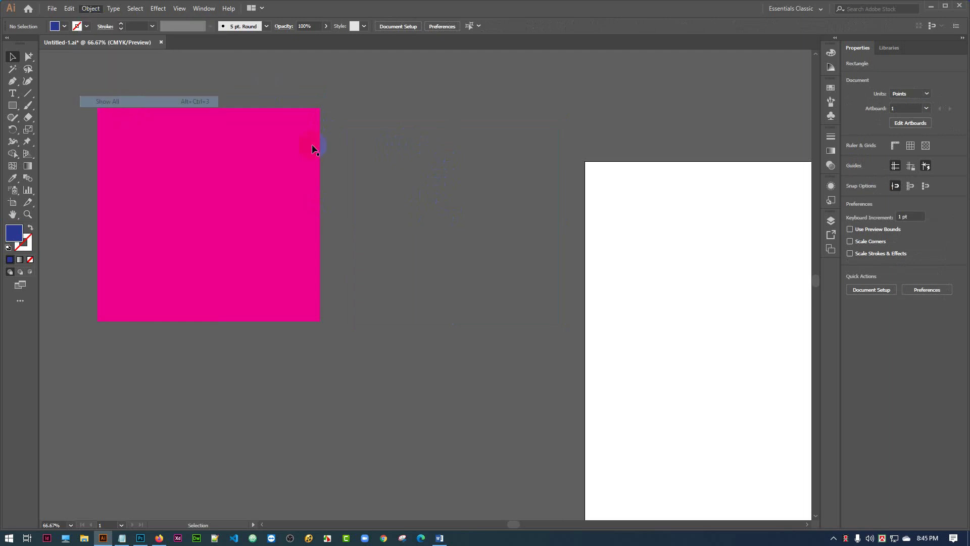
{"action": "left_click", "coordinate": [369, 86]}
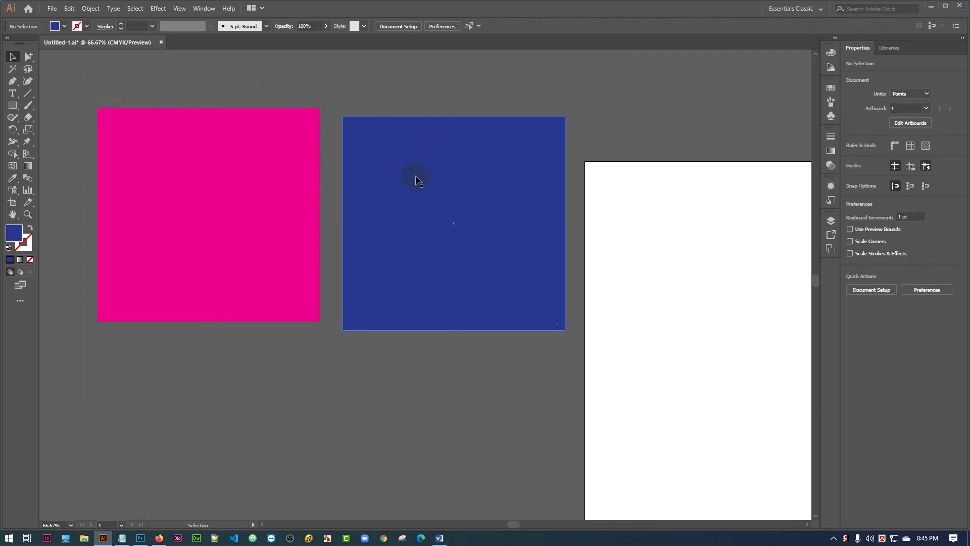
Hide the blue rectangle once more and show it again
{"action": "left_click", "coordinate": [414, 167]}
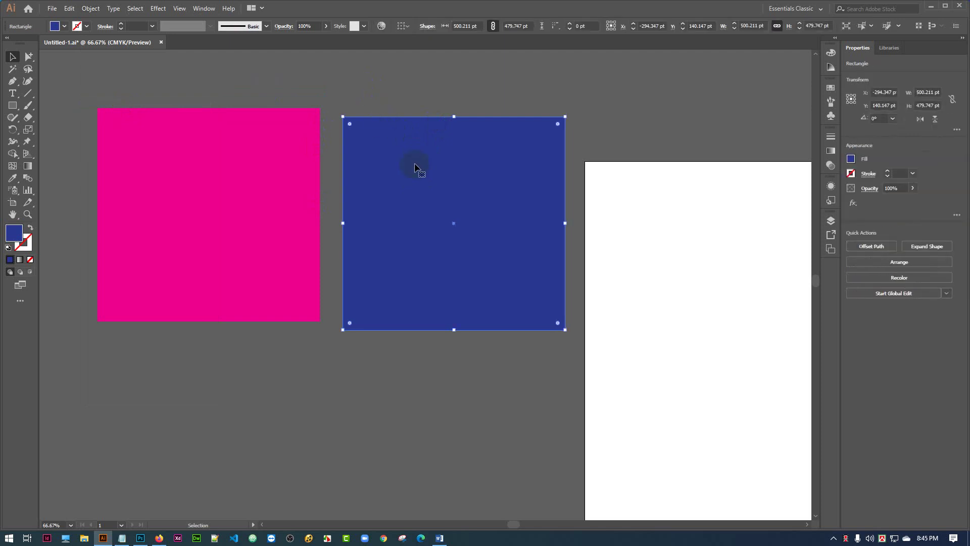
{"action": "key", "text": "ctrl+3"}
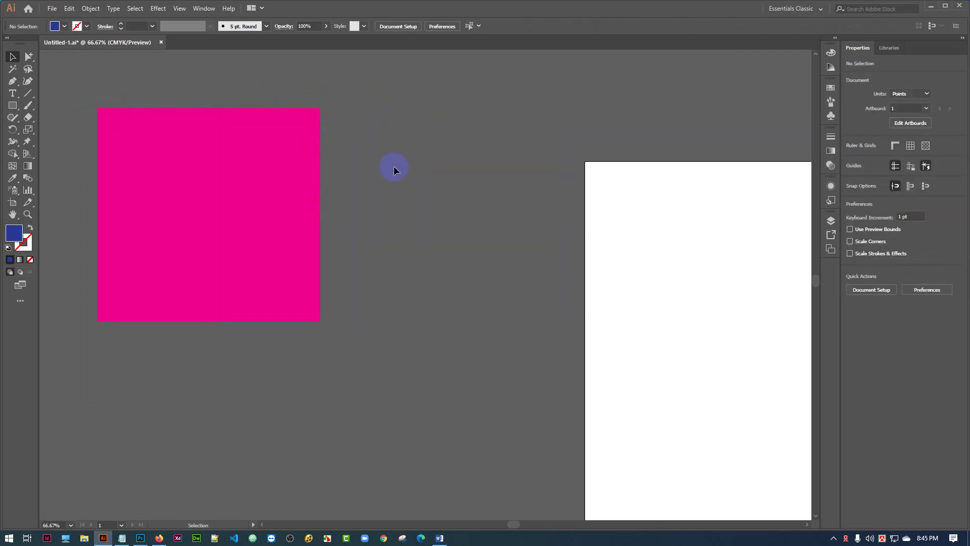
{"action": "key", "text": "ctrl"}
{"action": "key", "text": "ctrl+alt+3"}
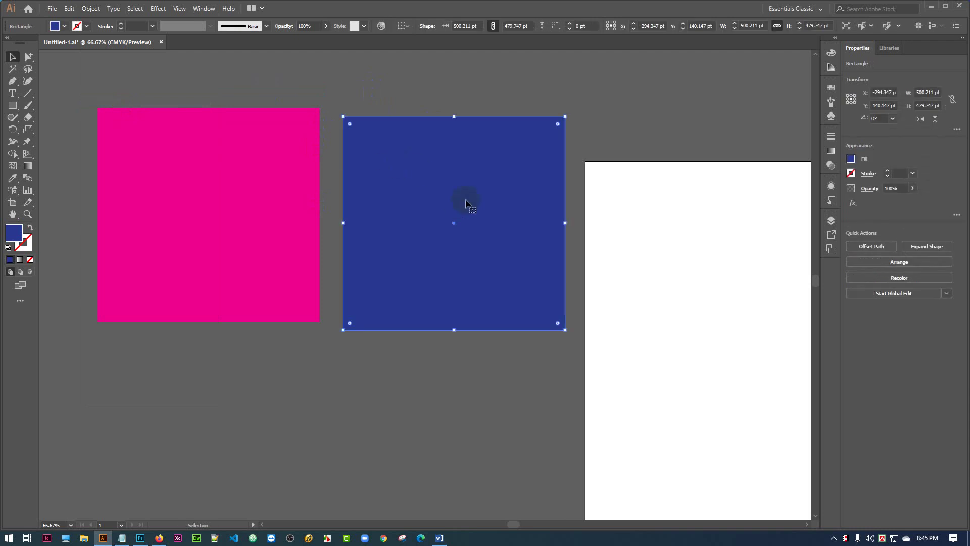
Reposition both rectangles, with the magenta one at about X -890 pt, Y 196 pt, and delete them both
{"action": "left_click_drag", "start_coordinate": [465, 201], "coordinate": [456, 181]}
{"action": "left_click_drag", "start_coordinate": [286, 168], "coordinate": [268, 201]}
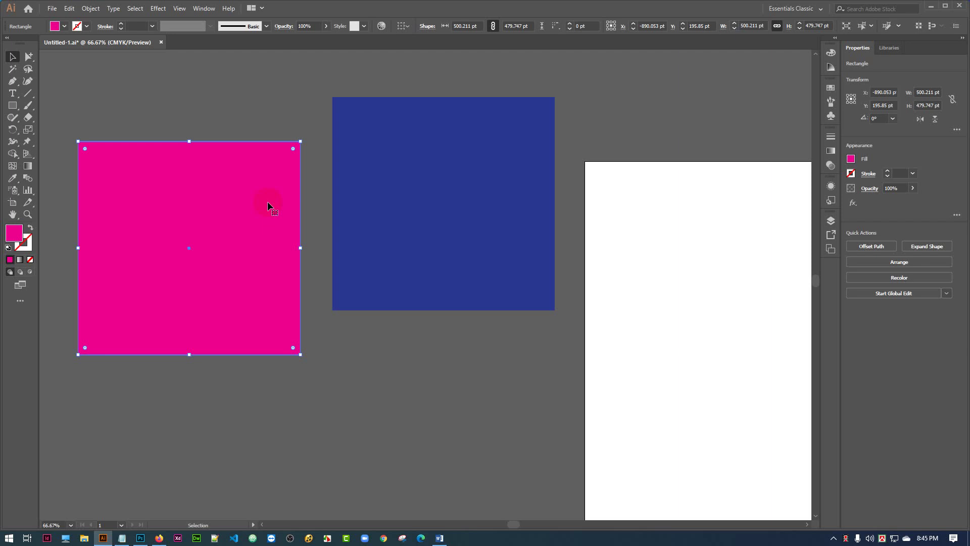
{"action": "left_click", "coordinate": [407, 177]}
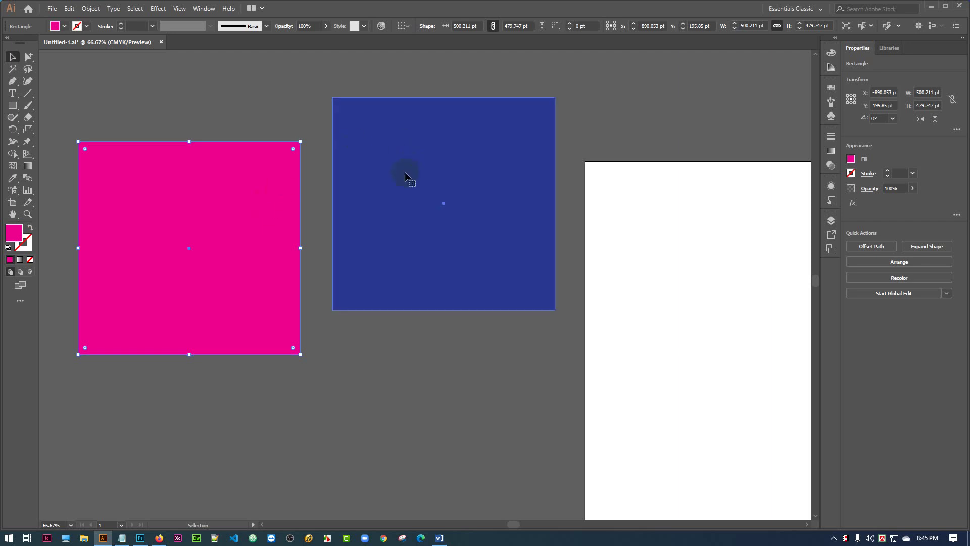
{"action": "key", "text": "Delete"}
{"action": "left_click", "coordinate": [253, 210]}
{"action": "key", "text": "Delete"}
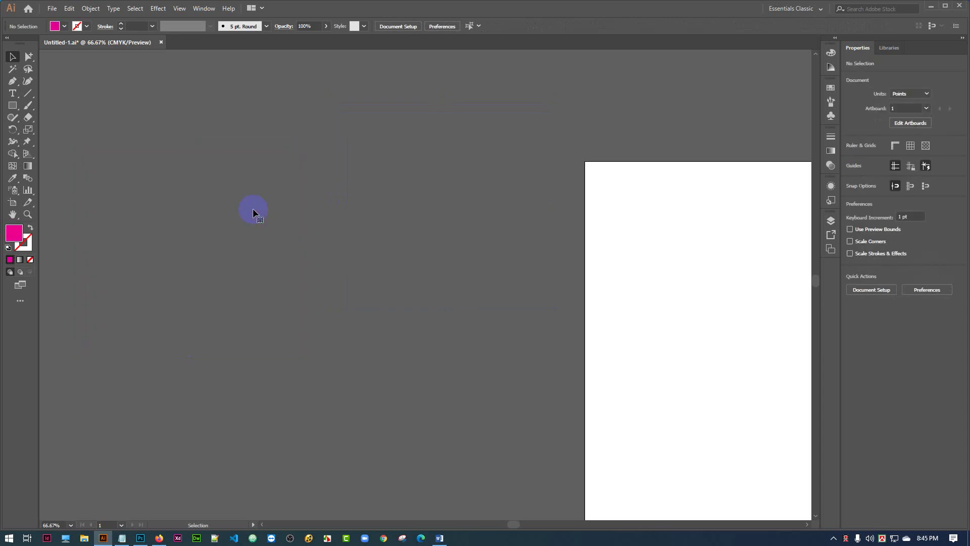
Show the rulers, toggle them off and on again, and look at the ruler's unit options
{"action": "left_click_drag", "start_coordinate": [585, 221], "coordinate": [370, 178]}
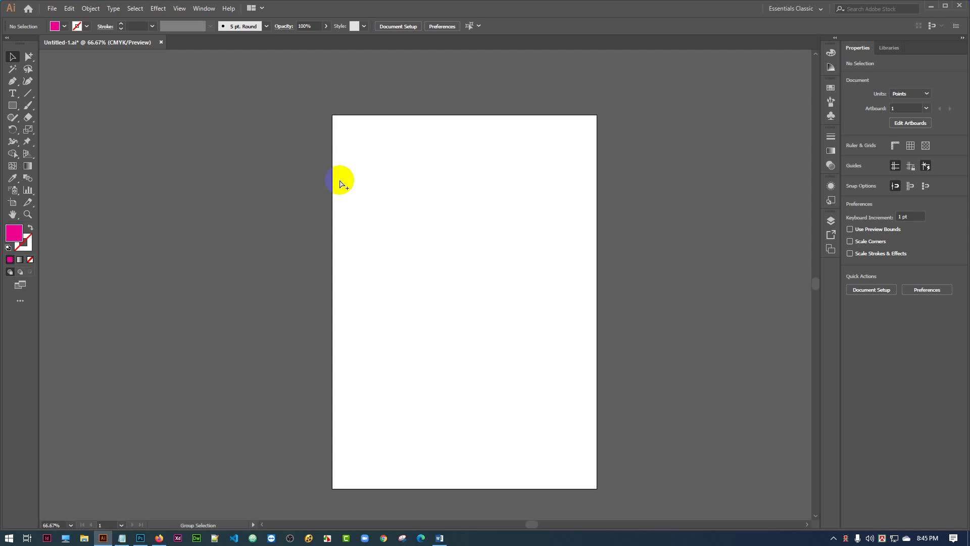
{"action": "key", "text": "ctrl+r"}
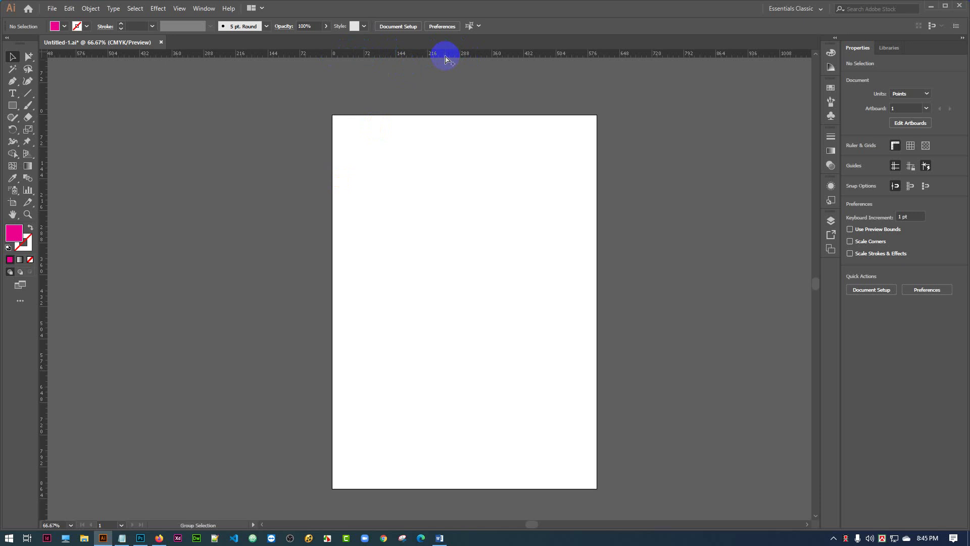
{"action": "key", "text": "ctrl+r"}
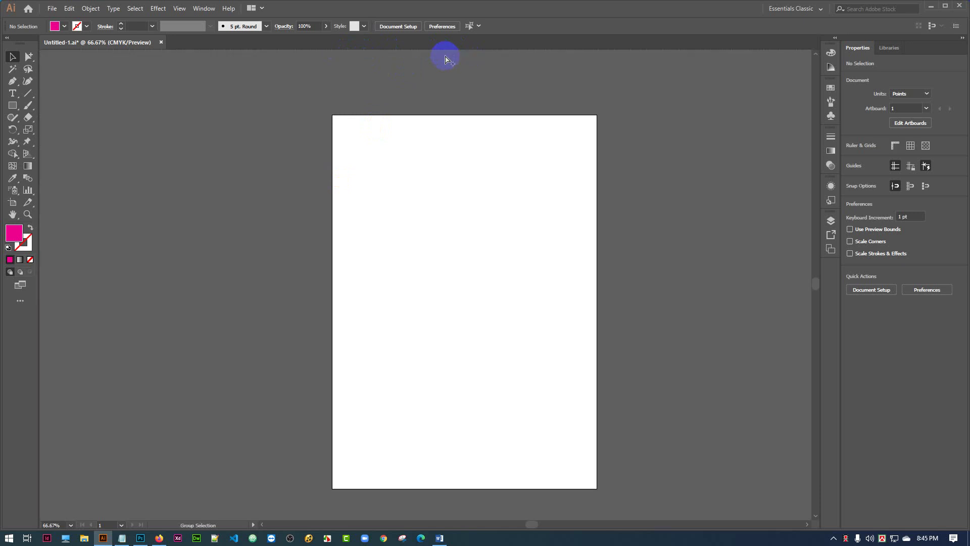
{"action": "key", "text": "ctrl+r"}
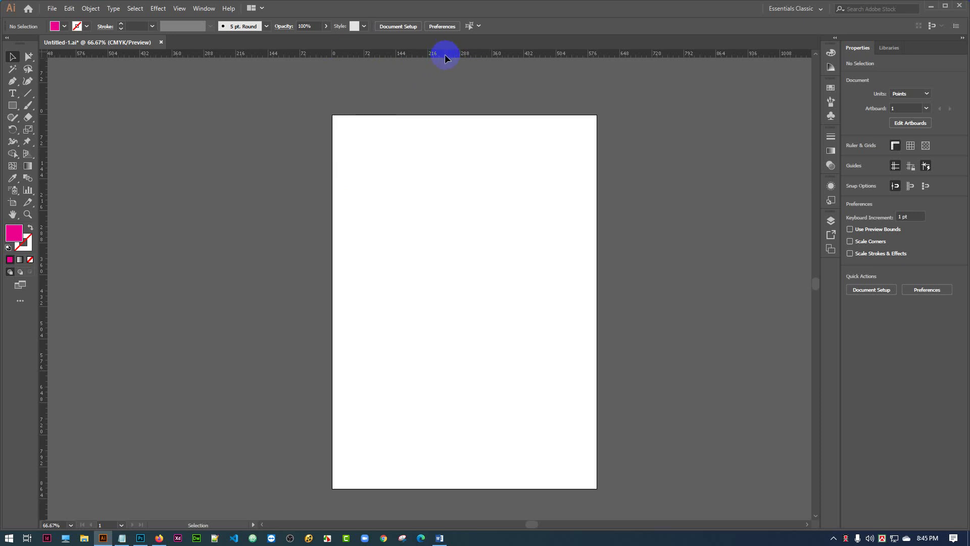
{"action": "right_click", "coordinate": [444, 56]}
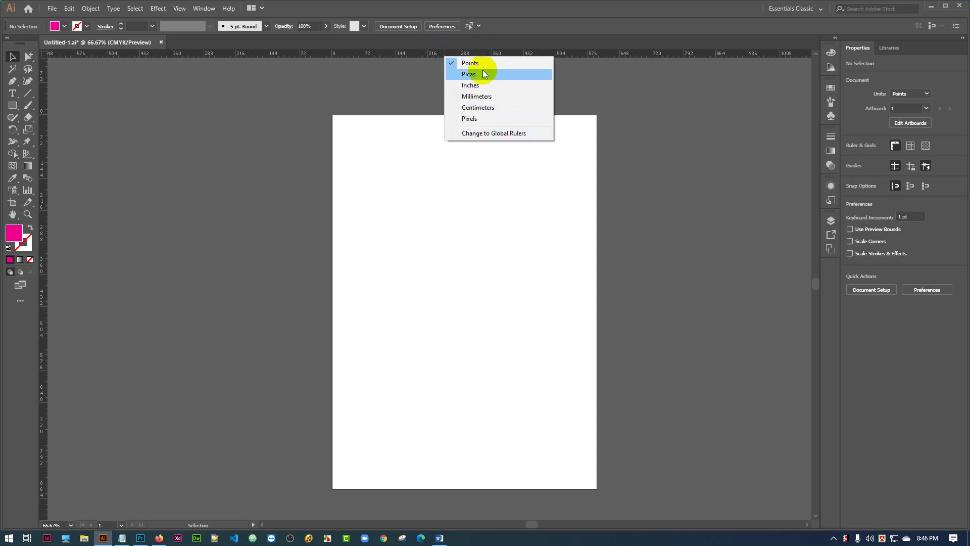
{"action": "left_click", "coordinate": [272, 137]}
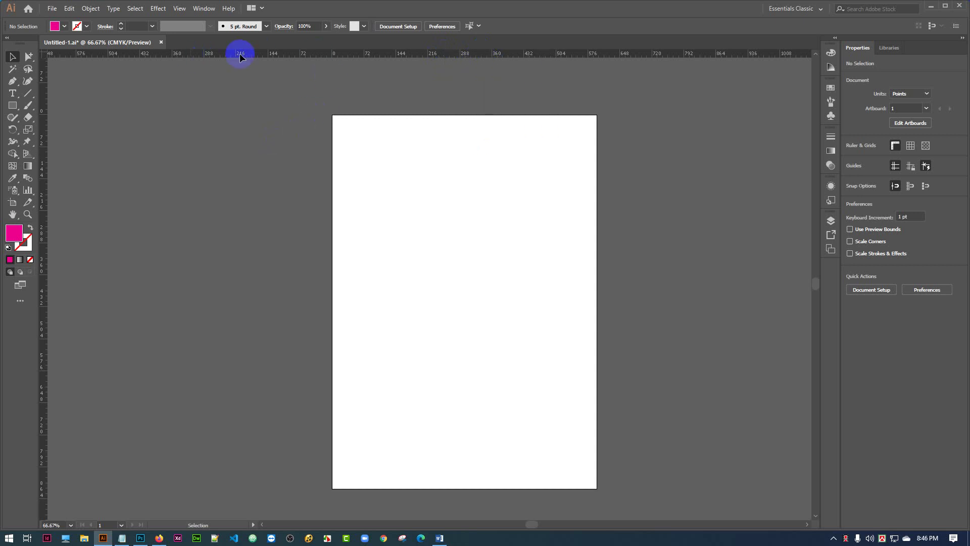
Add a horizontal guide near the artboard's top edge and another on its bottom edge at about Y 842 pt
{"action": "left_click_drag", "start_coordinate": [429, 52], "coordinate": [420, 117]}
{"action": "left_click_drag", "start_coordinate": [402, 53], "coordinate": [410, 488]}
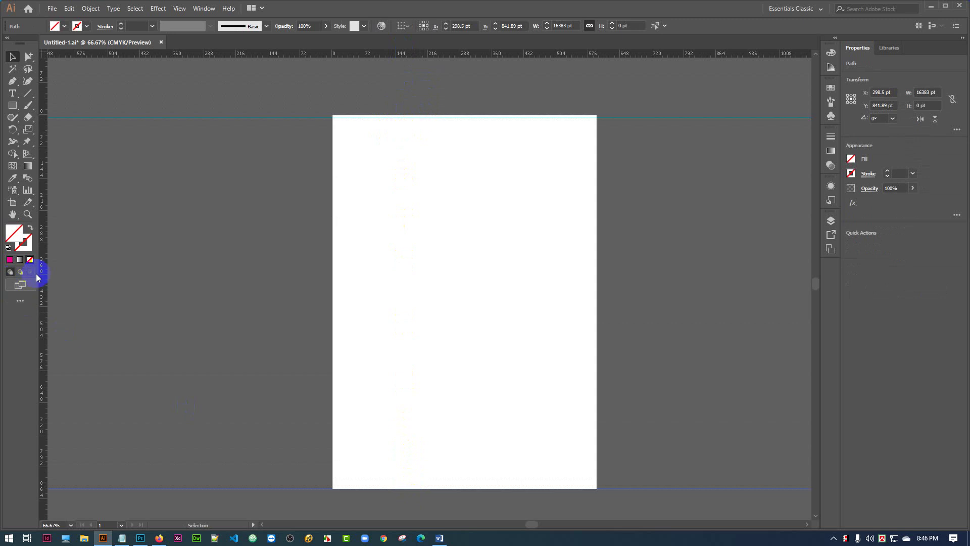
Add vertical guides on the artboard's left and right edges at X 0 pt and about X 595 pt, and move the upper horizontal guide to Y 0 pt
{"action": "left_click_drag", "start_coordinate": [41, 268], "coordinate": [331, 259]}
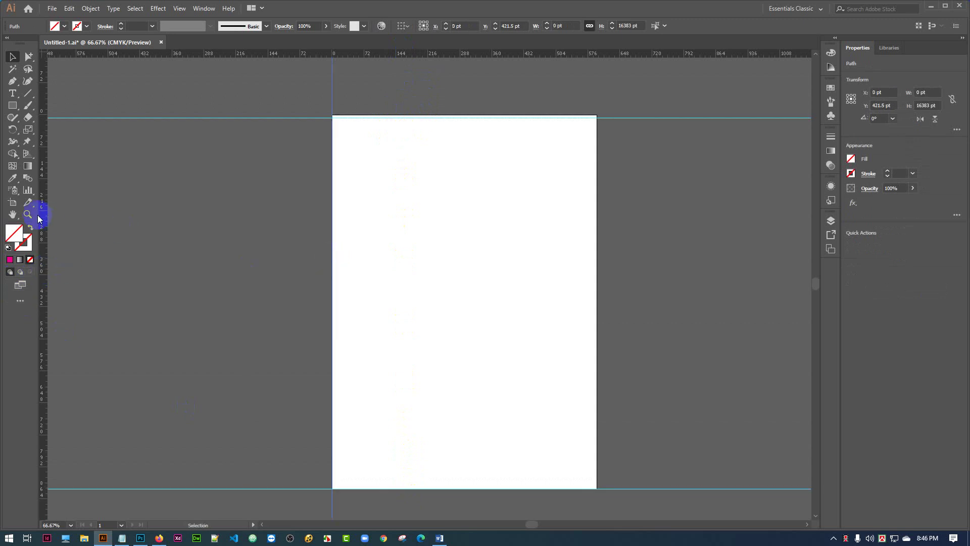
{"action": "left_click_drag", "start_coordinate": [42, 216], "coordinate": [593, 172]}
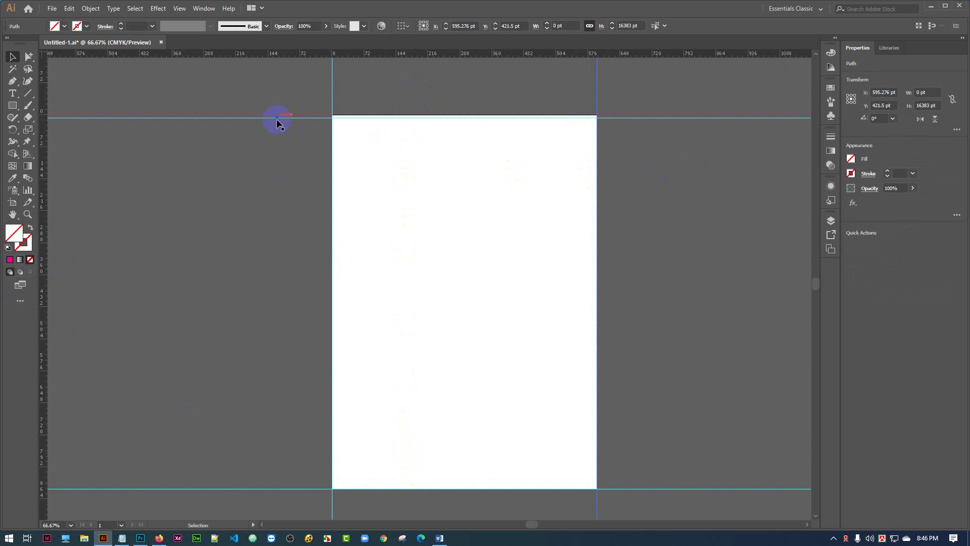
{"action": "mouse_move", "coordinate": [277, 119]}
{"action": "left_mouse_down"}
{"action": "mouse_move", "coordinate": [277, 178]}
{"action": "mouse_move", "coordinate": [286, 181]}
{"action": "mouse_move", "coordinate": [293, 117]}
{"action": "left_mouse_up"}
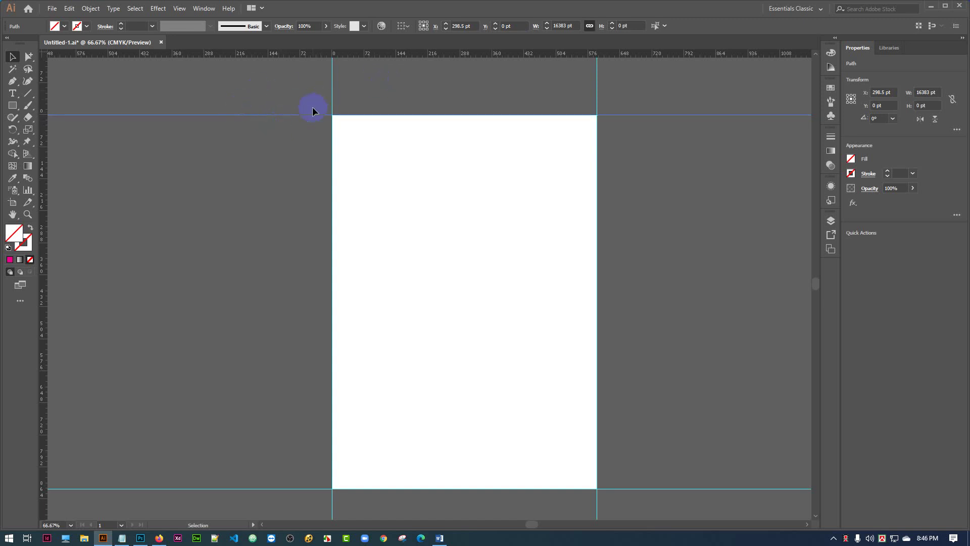
Hide all the guides around the artboard and show them again
{"action": "left_click", "coordinate": [385, 115]}
{"action": "right_click", "coordinate": [280, 118]}
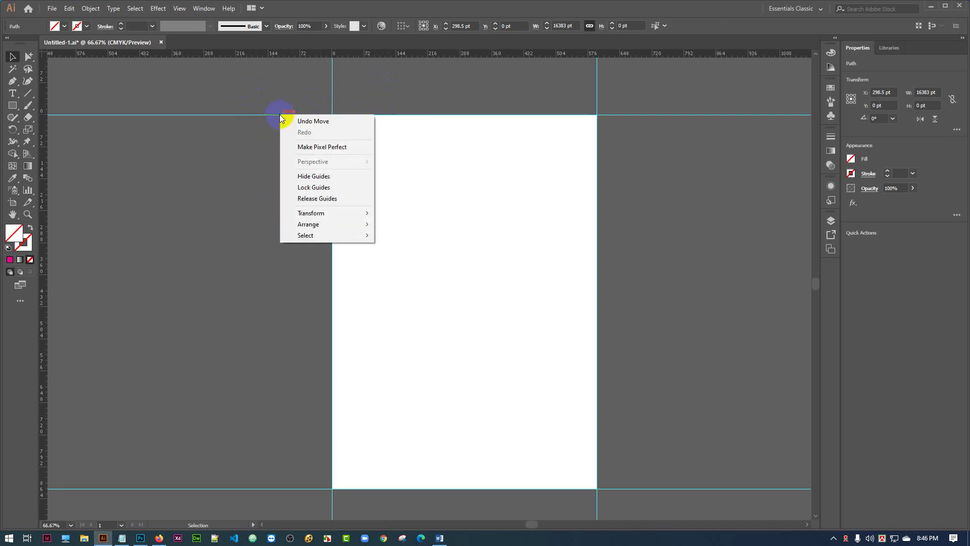
{"action": "left_click", "coordinate": [319, 175]}
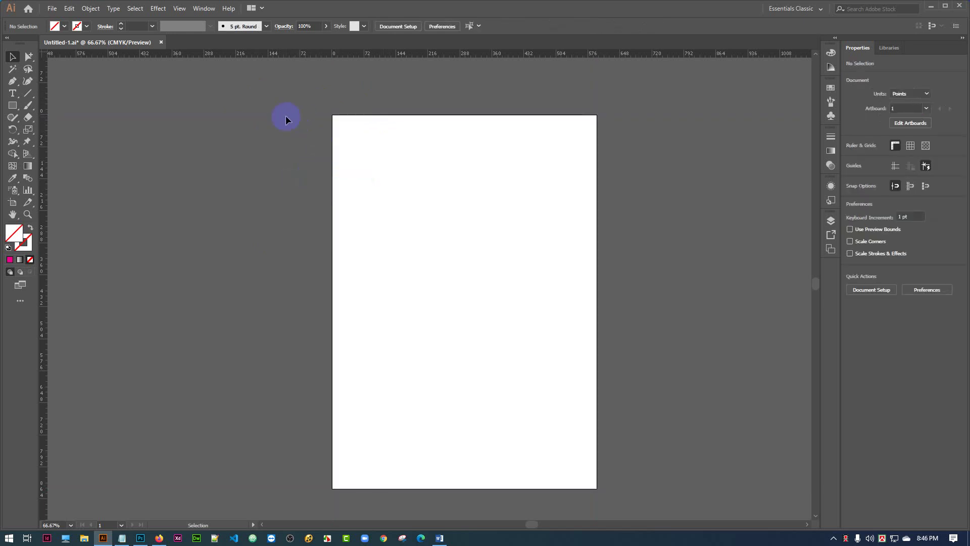
{"action": "left_click", "coordinate": [403, 118]}
{"action": "right_click", "coordinate": [279, 146]}
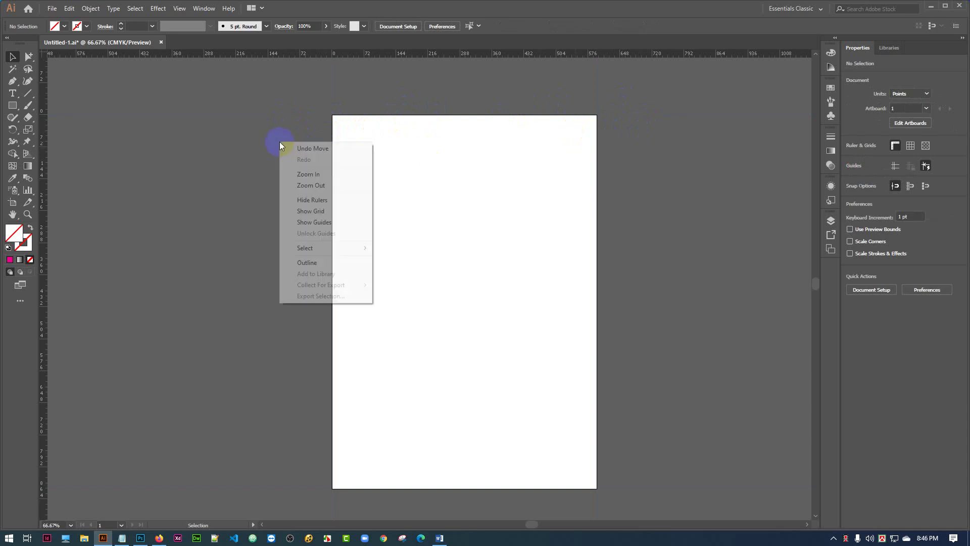
{"action": "left_click", "coordinate": [323, 222]}
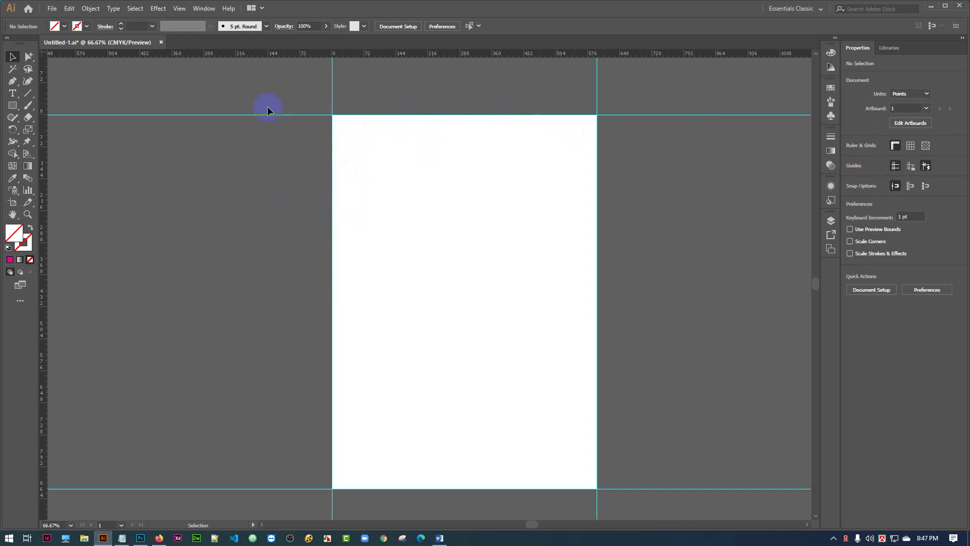
Lock the guides, try to select them on the canvas, and unlock them again
{"action": "mouse_move", "coordinate": [320, 115]}
{"action": "left_mouse_down"}
{"action": "mouse_move", "coordinate": [312, 147]}
{"action": "mouse_move", "coordinate": [304, 116]}
{"action": "left_mouse_up"}
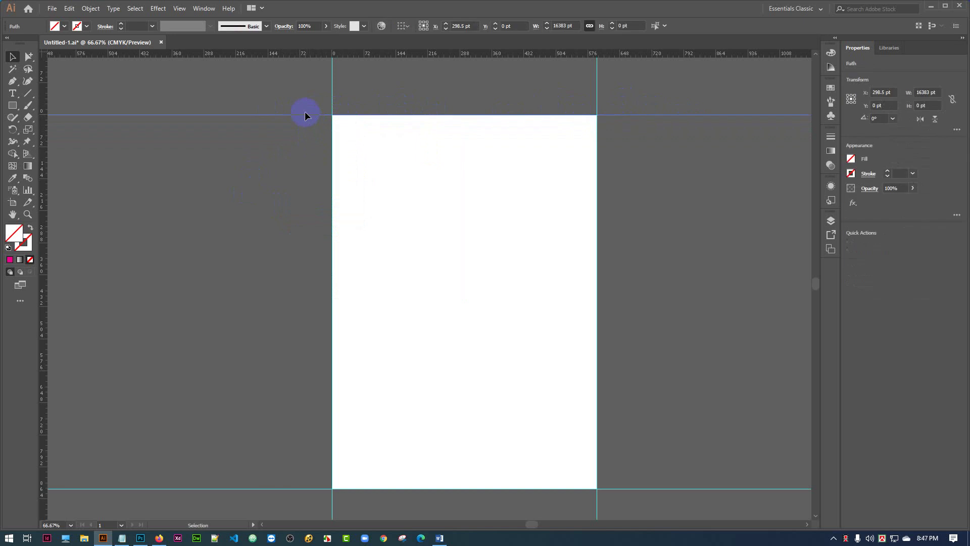
{"action": "right_click", "coordinate": [305, 116]}
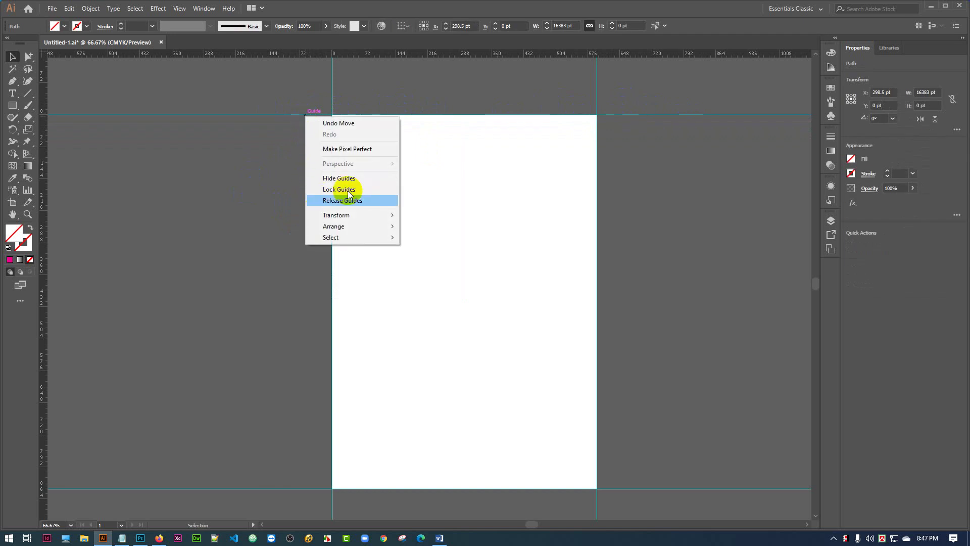
{"action": "left_click", "coordinate": [331, 189]}
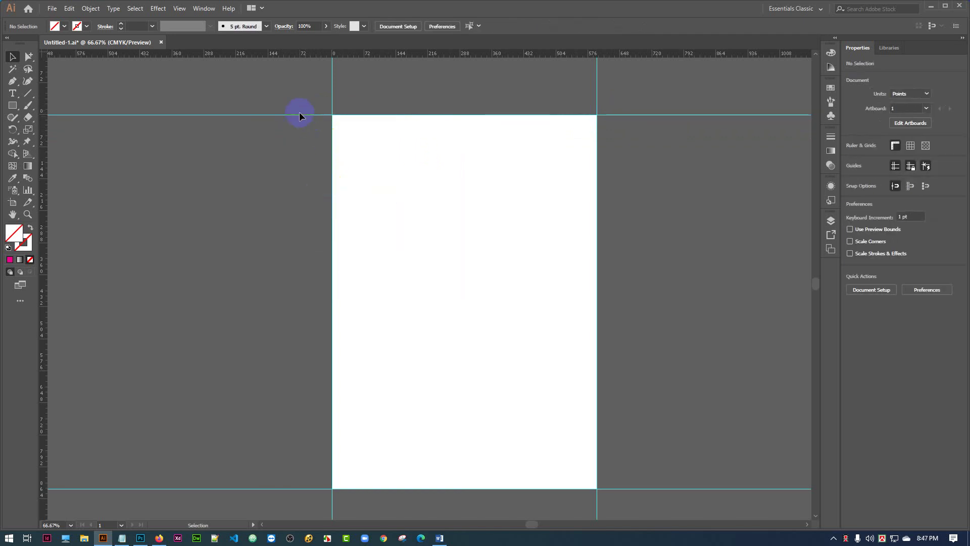
{"action": "left_click", "coordinate": [336, 94]}
{"action": "left_click", "coordinate": [626, 145]}
{"action": "right_click", "coordinate": [272, 114]}
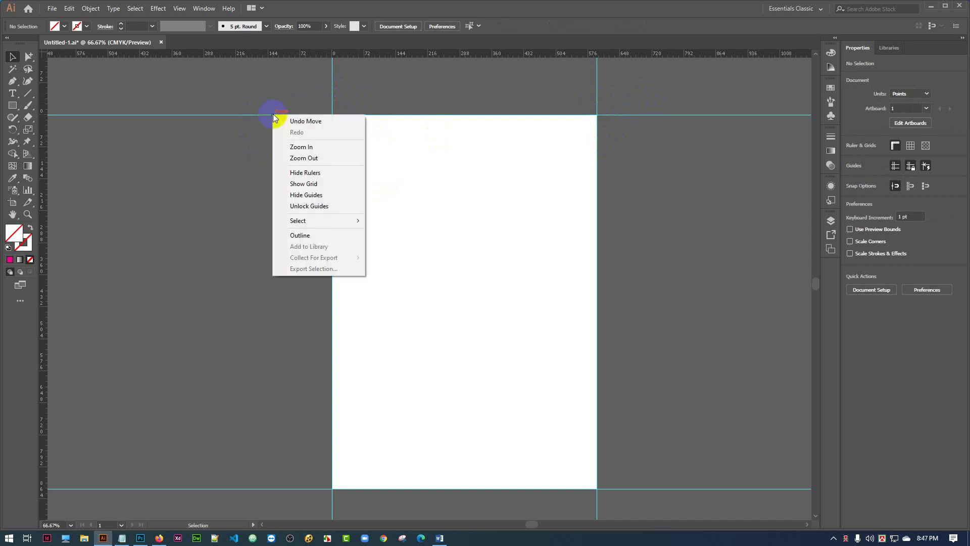
{"action": "left_click", "coordinate": [309, 206]}
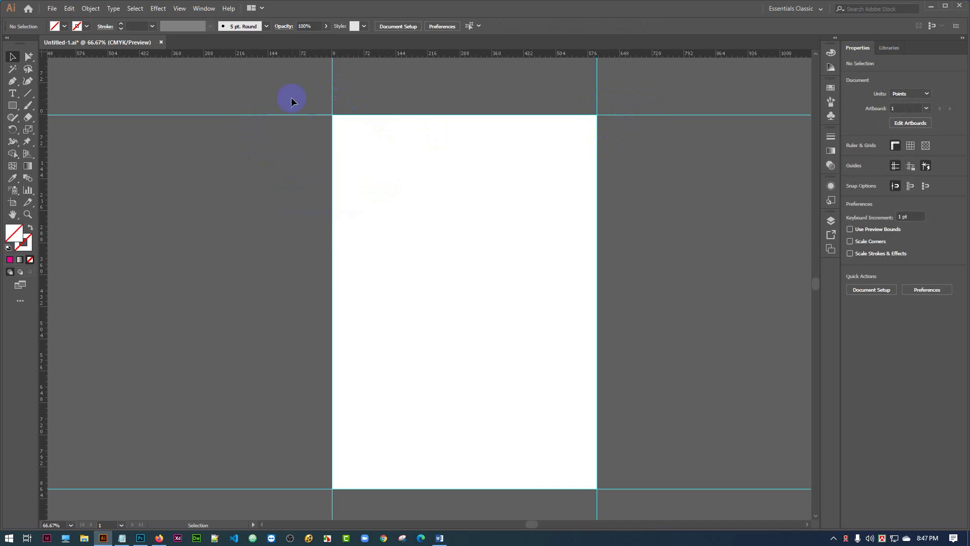
Move the upper horizontal guide to about Y 131 pt and the left vertical guide to about X -62 pt
{"action": "left_click_drag", "start_coordinate": [293, 114], "coordinate": [283, 173]}
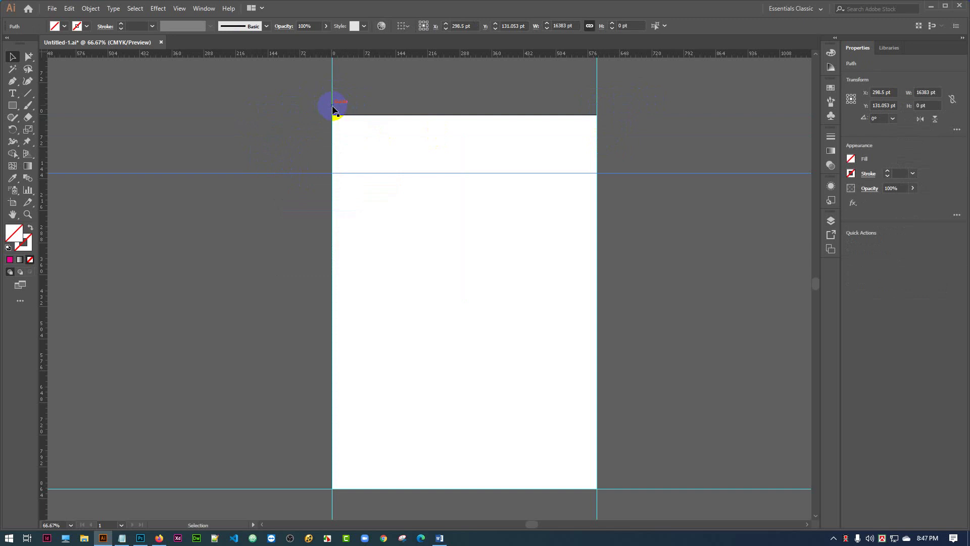
{"action": "left_click_drag", "start_coordinate": [330, 101], "coordinate": [385, 121]}
{"action": "left_click", "coordinate": [596, 96]}
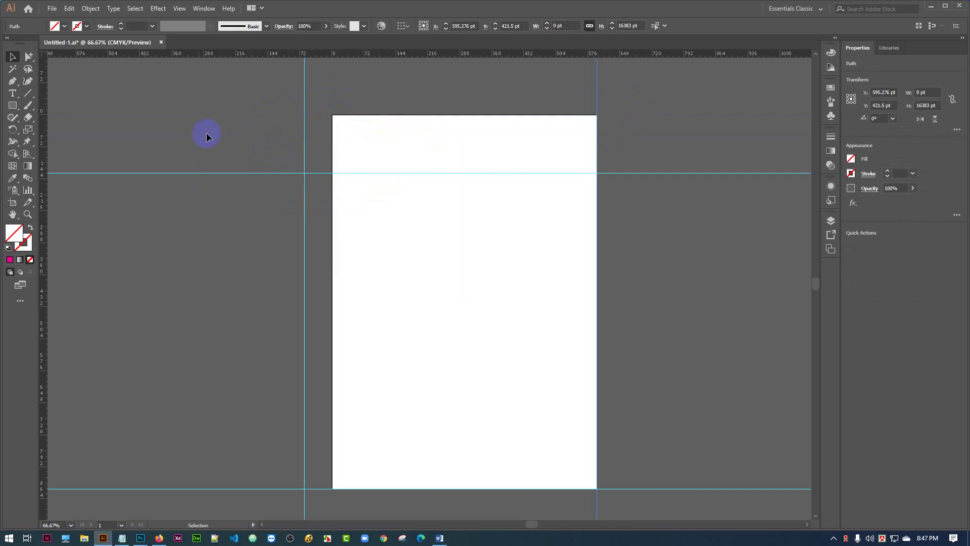
Delete all four guides, both the horizontal and the vertical ones
{"action": "left_click_drag", "start_coordinate": [207, 130], "coordinate": [211, 261]}
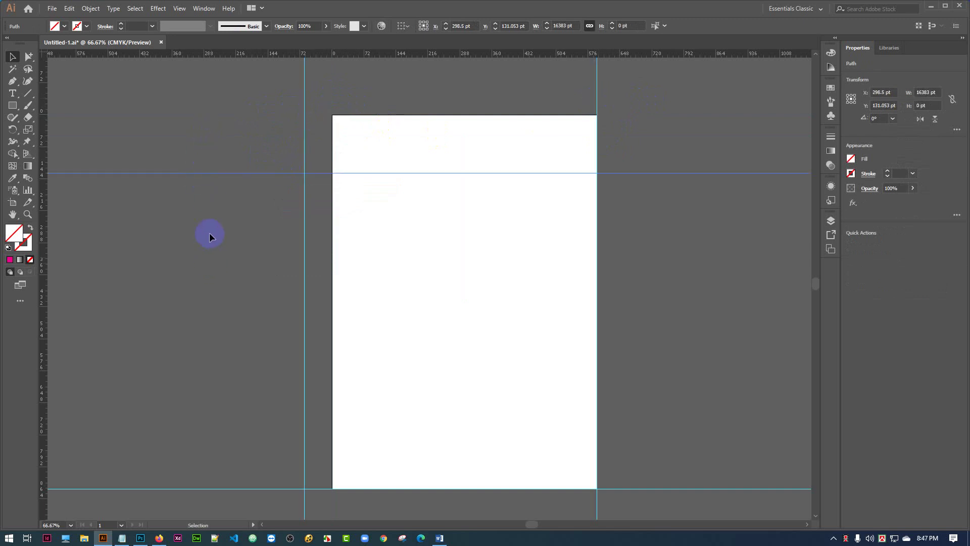
{"action": "key", "text": "Delete"}
{"action": "left_click", "coordinate": [370, 144]}
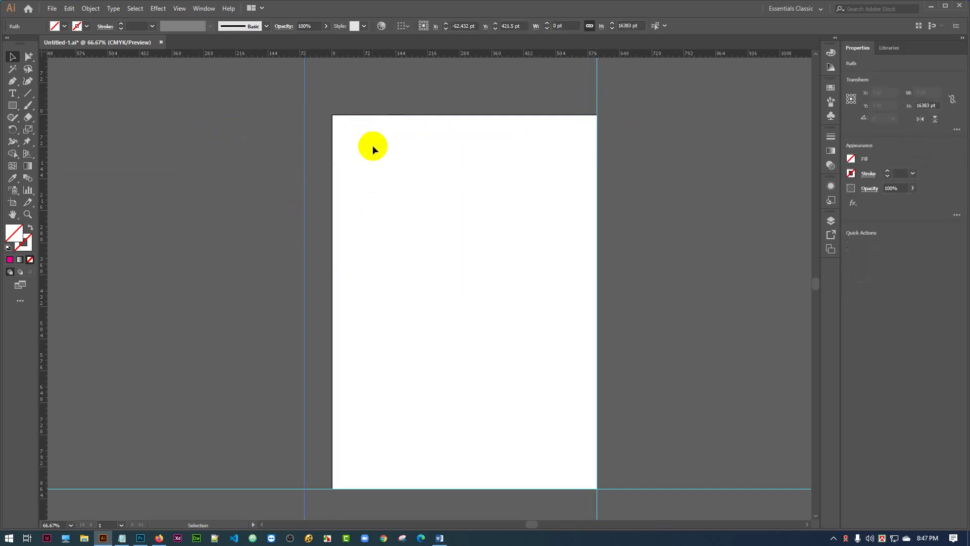
{"action": "key", "text": "Delete"}
{"action": "left_click_drag", "start_coordinate": [569, 86], "coordinate": [704, 108]}
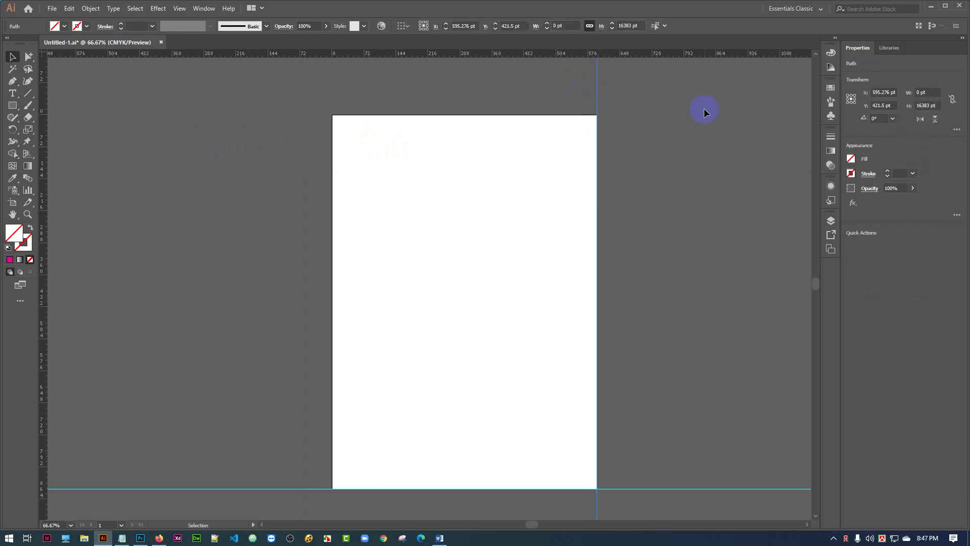
{"action": "key", "text": "Delete"}
{"action": "left_click_drag", "start_coordinate": [212, 507], "coordinate": [312, 471]}
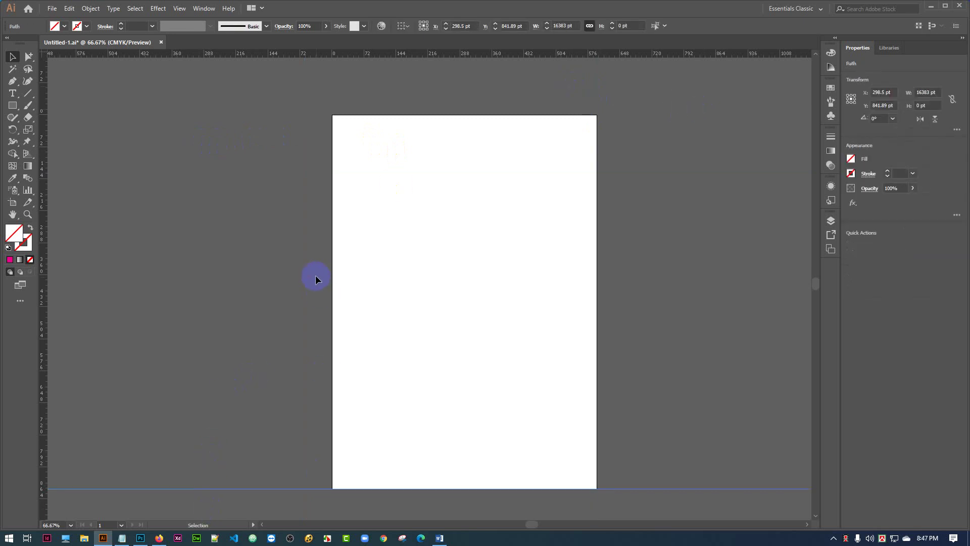
{"action": "key", "text": "Delete"}
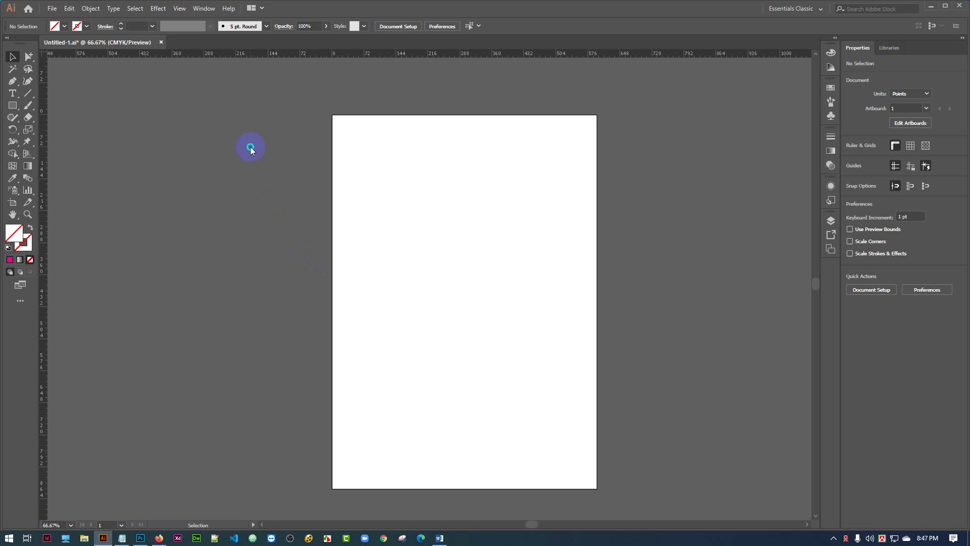
Show the document grid, look at the Perspective Grid options, and hide the document grid again
{"action": "right_click", "coordinate": [250, 146]}
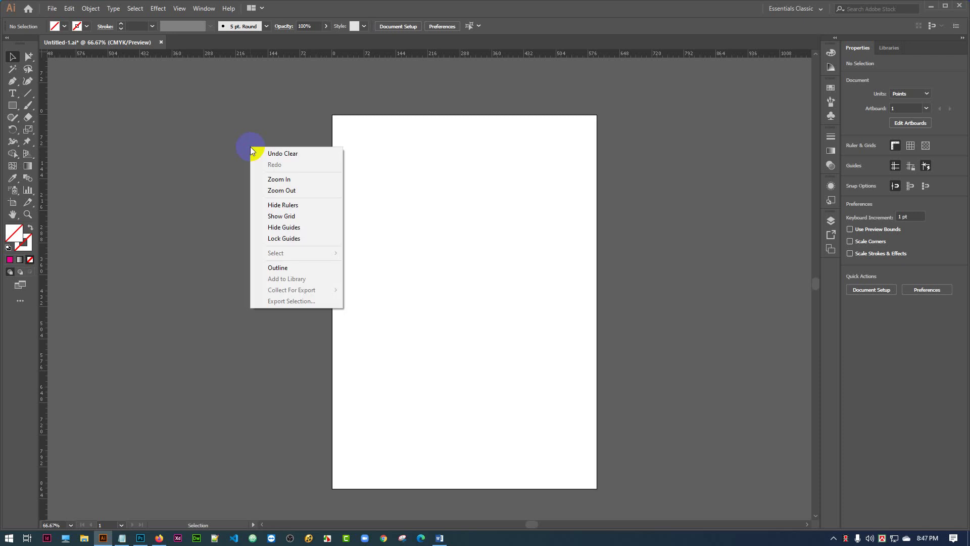
{"action": "left_click", "coordinate": [286, 217]}
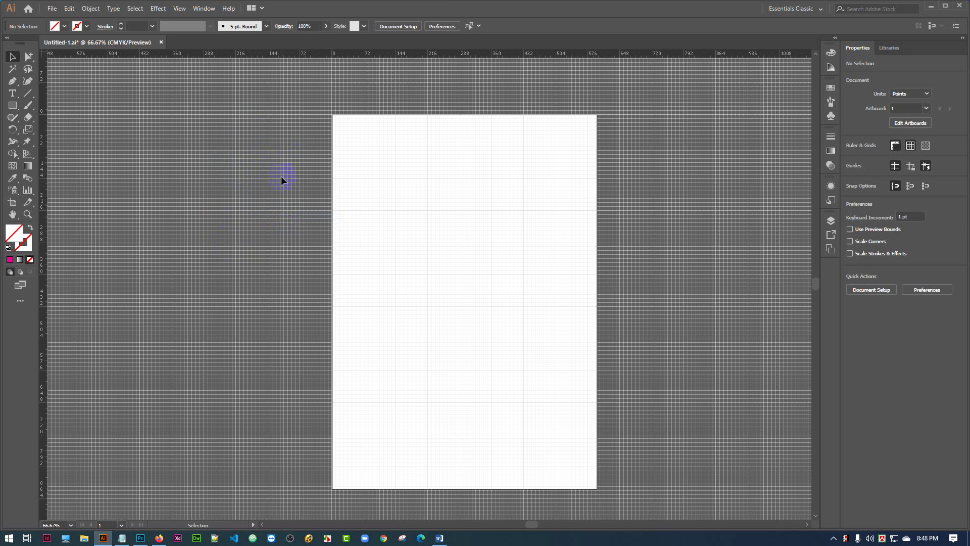
{"action": "left_click", "coordinate": [179, 8]}
{"action": "mouse_move", "coordinate": [238, 368]}
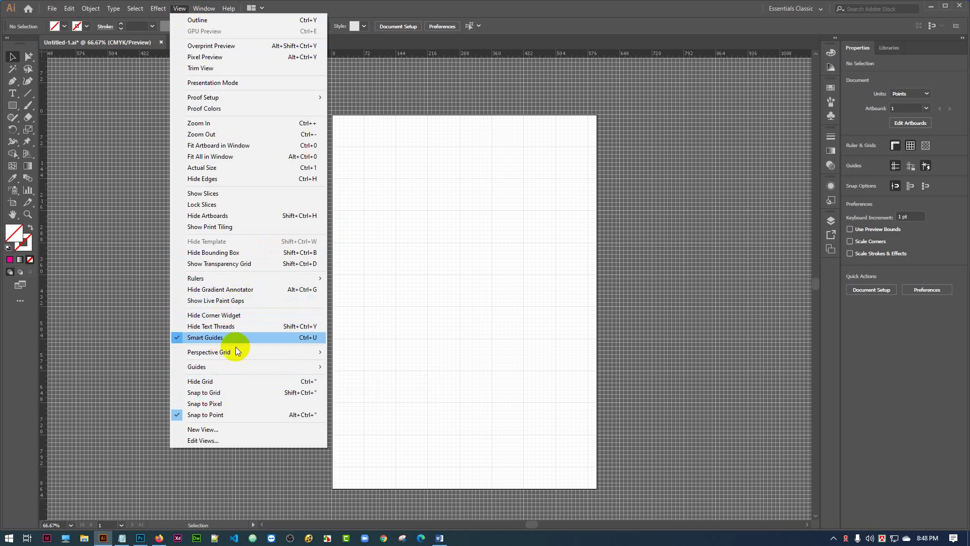
{"action": "mouse_move", "coordinate": [290, 369]}
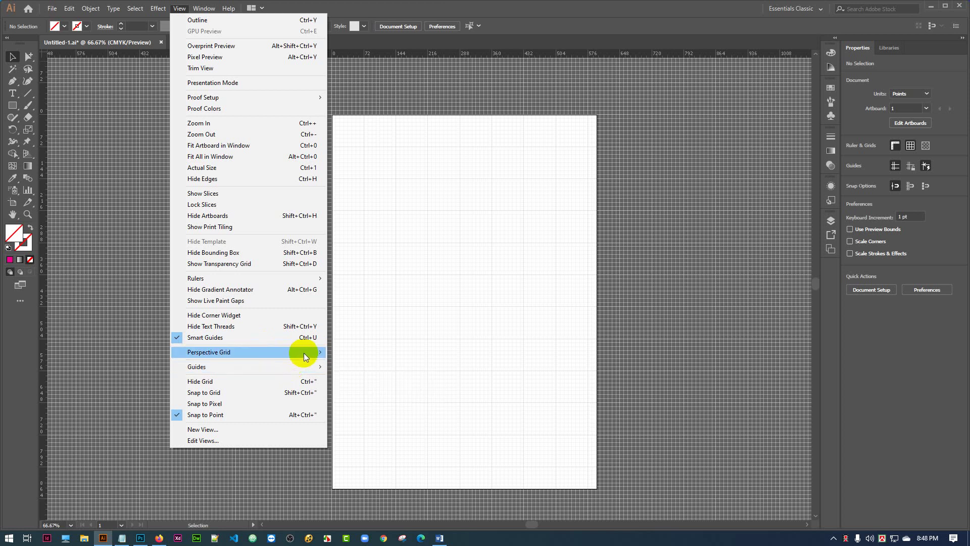
{"action": "mouse_move", "coordinate": [304, 352]}
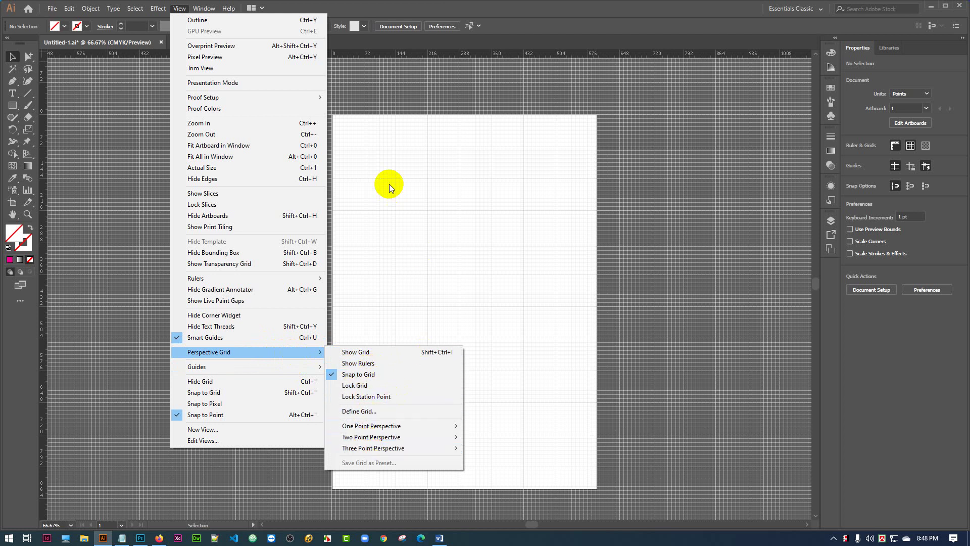
{"action": "left_click", "coordinate": [377, 154]}
{"action": "right_click", "coordinate": [376, 153]}
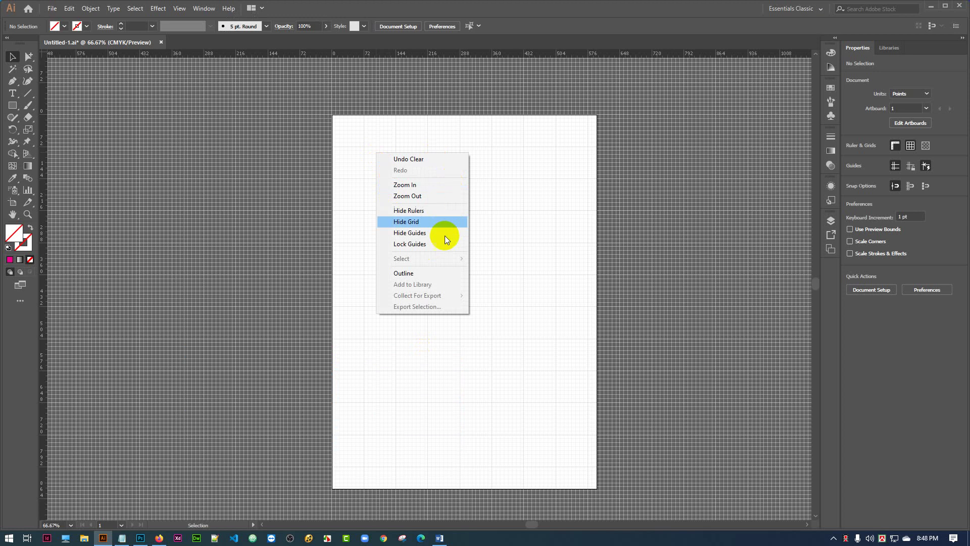
{"action": "left_click", "coordinate": [412, 220]}
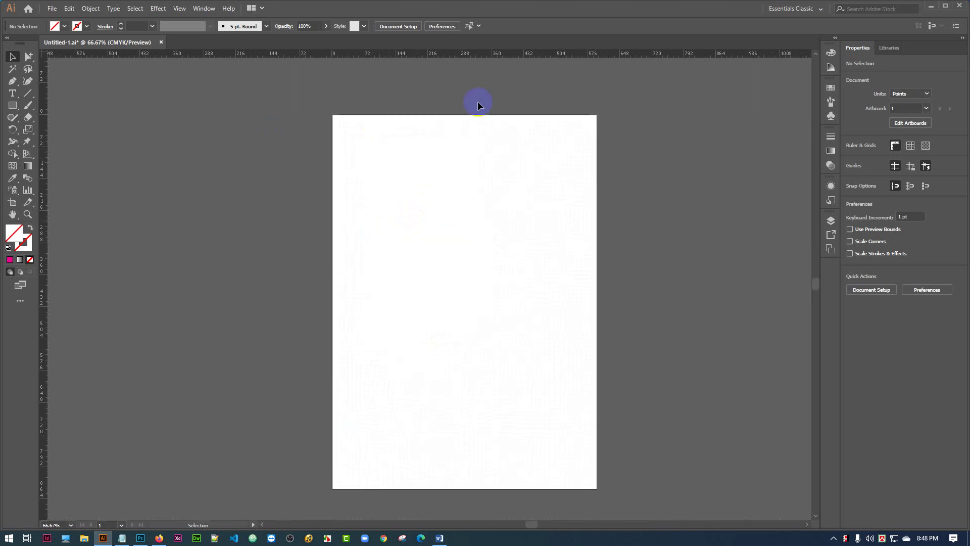